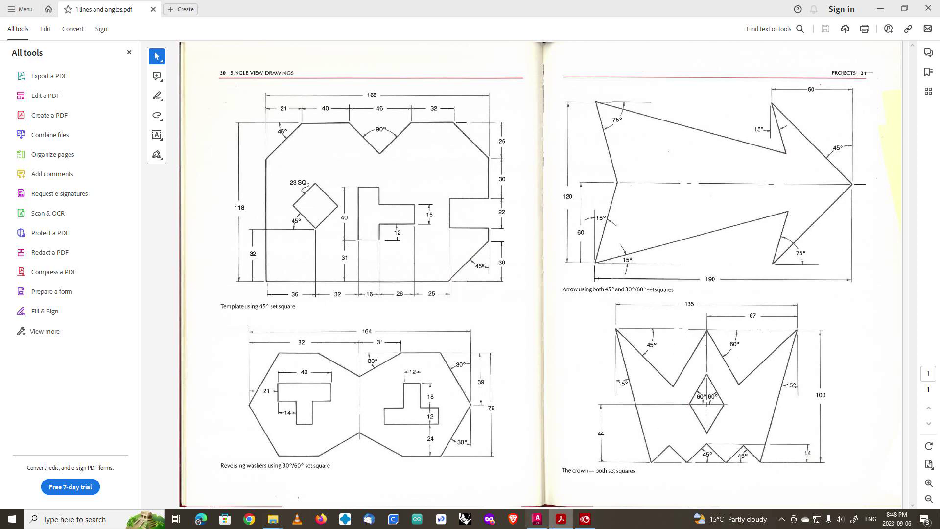
Switch to AutoCAD and, with 15° polar tracking, draw a line from the dashed box's upper-left corner at 75° below horizontal to its bottom edge.
click(537, 520)
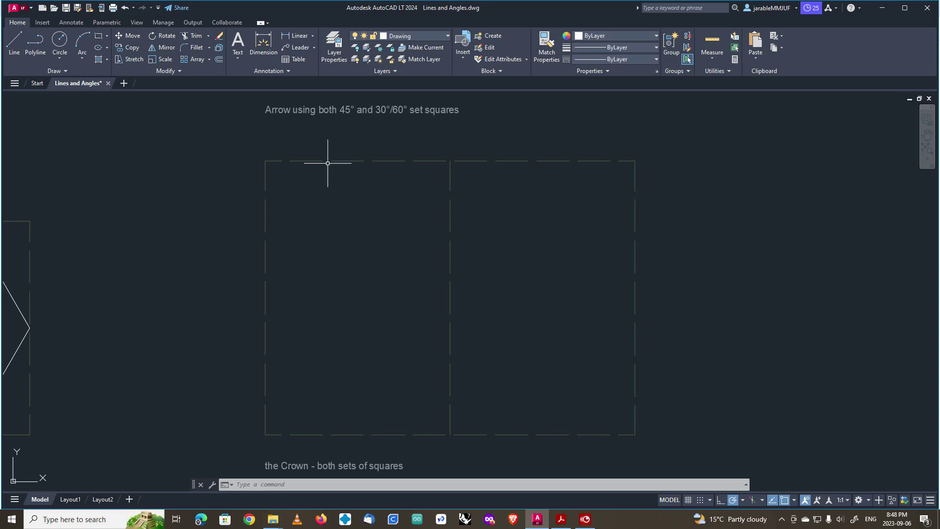
click(19, 44)
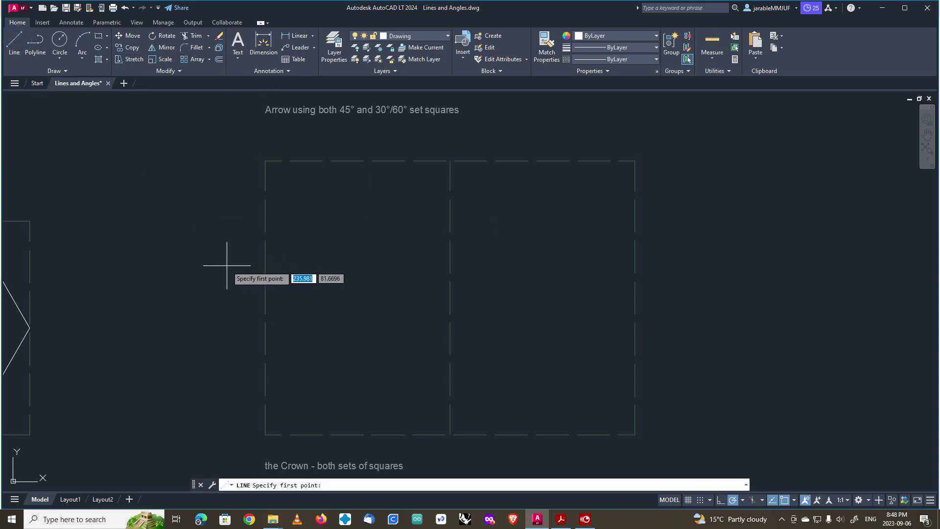
click(743, 499)
click(739, 449)
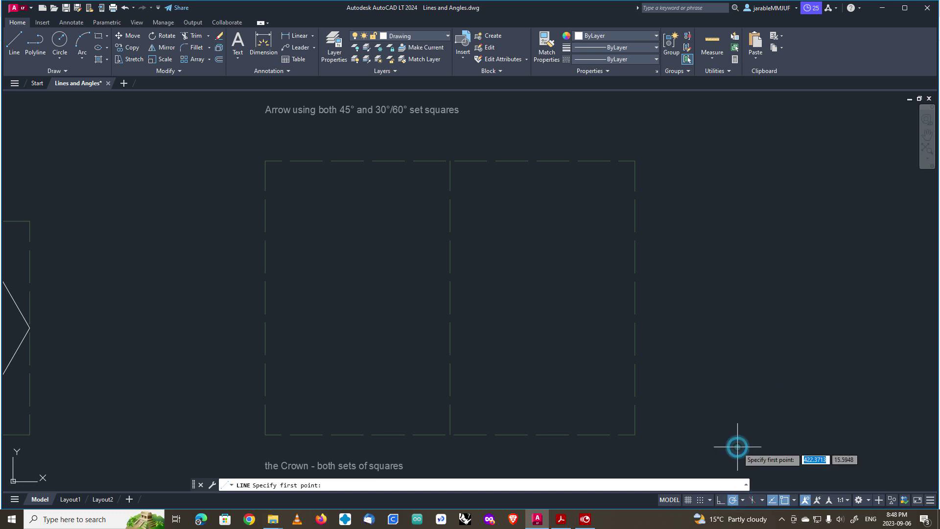
click(22, 36)
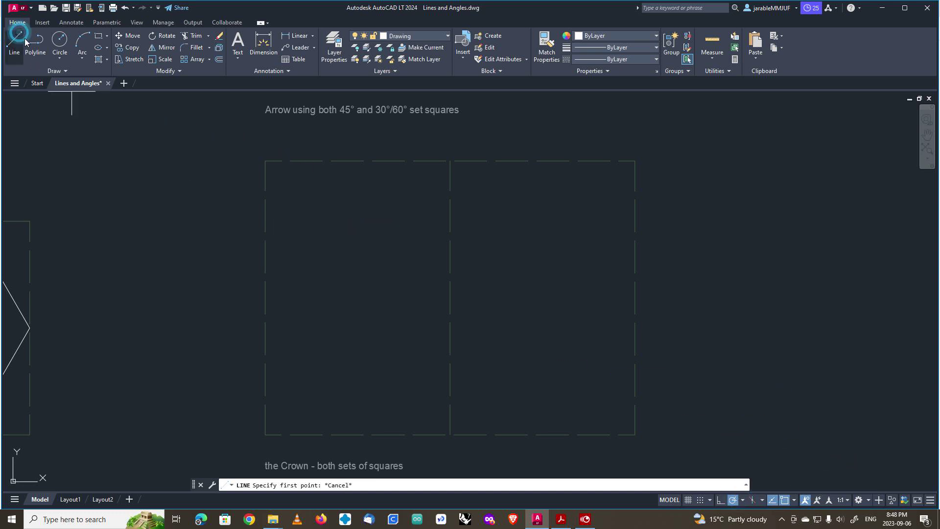
click(265, 161)
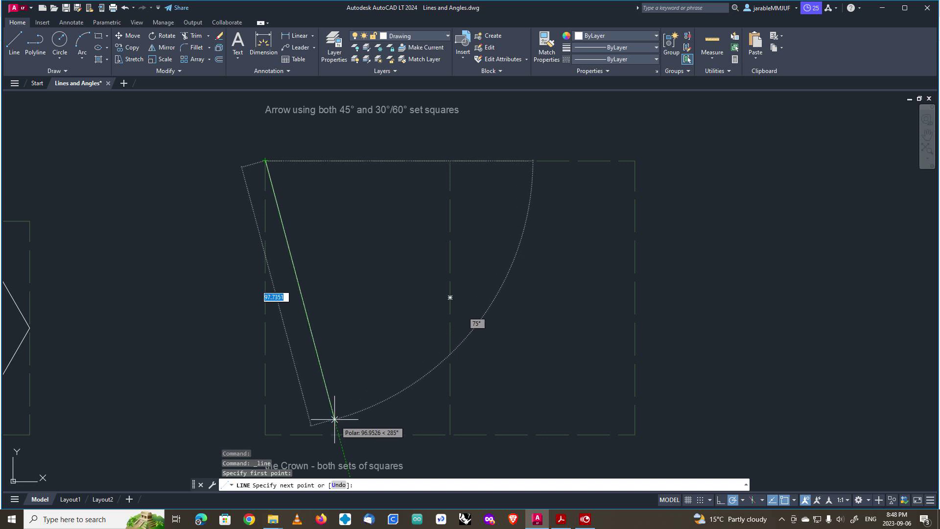
click(338, 434)
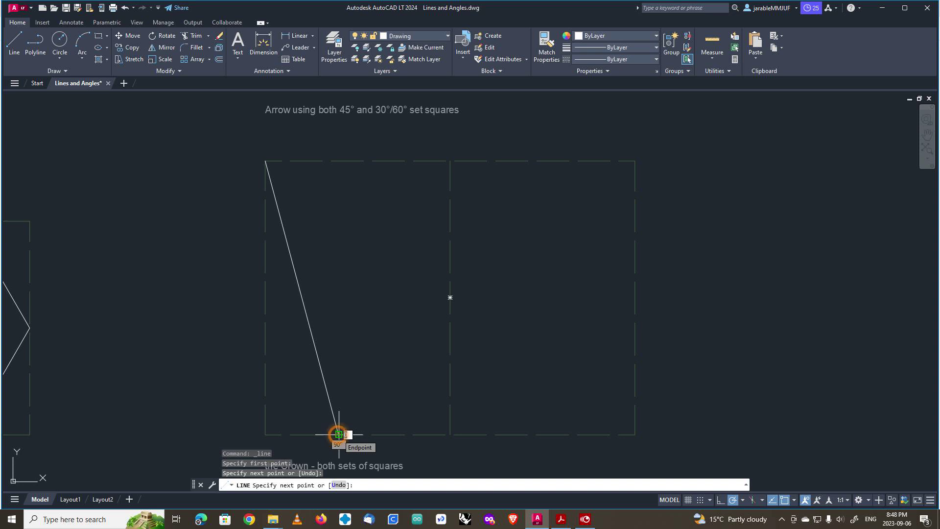
right_click(339, 434)
click(367, 331)
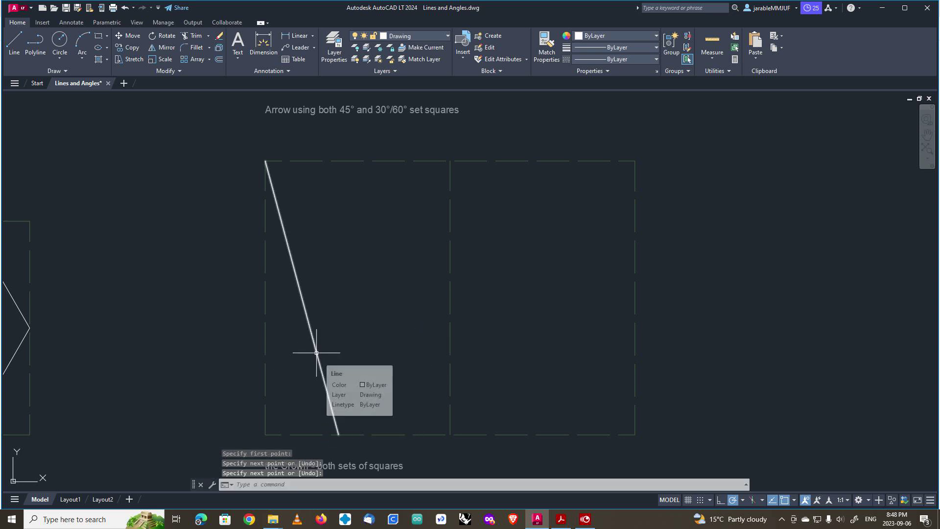
With polar tracking set to 45°, draw a line from the box's upper-left corner diagonally down at 45°, ending just short of the centre line.
click(742, 500)
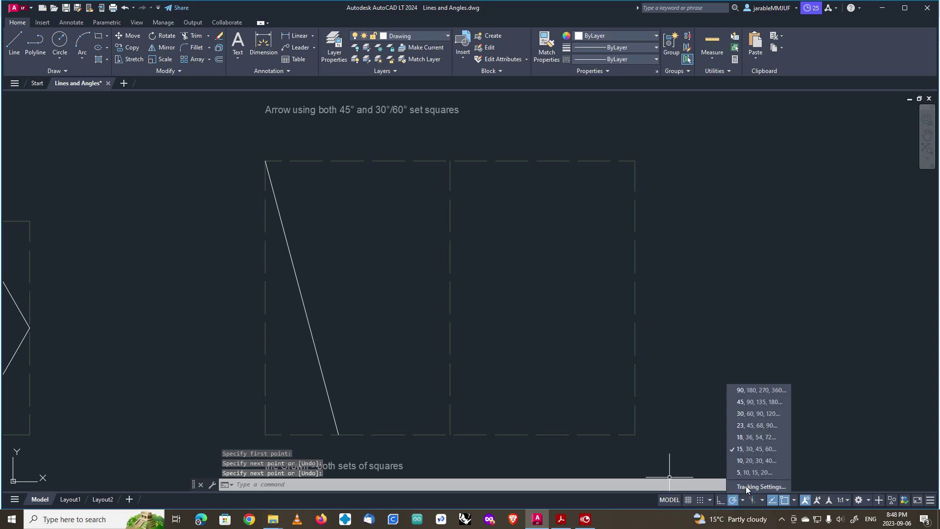
click(739, 402)
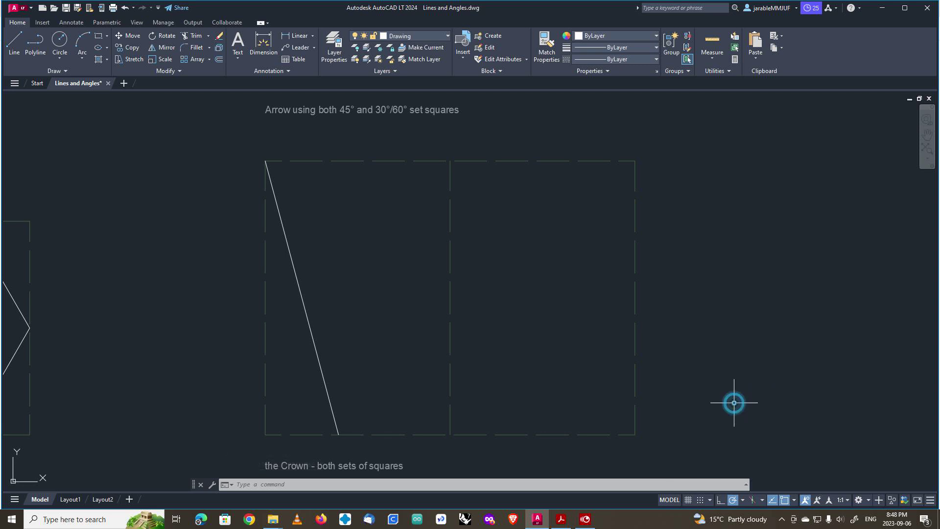
click(18, 53)
click(265, 161)
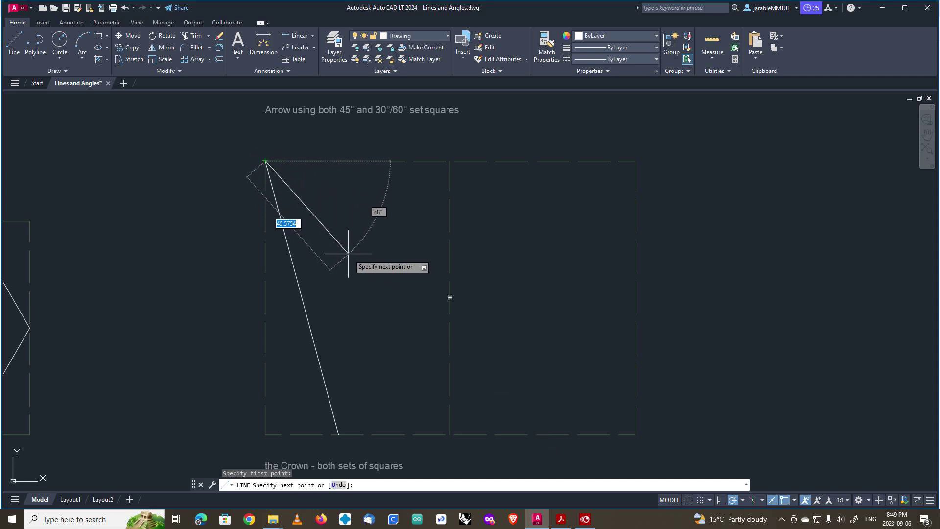
click(433, 329)
right_click(432, 330)
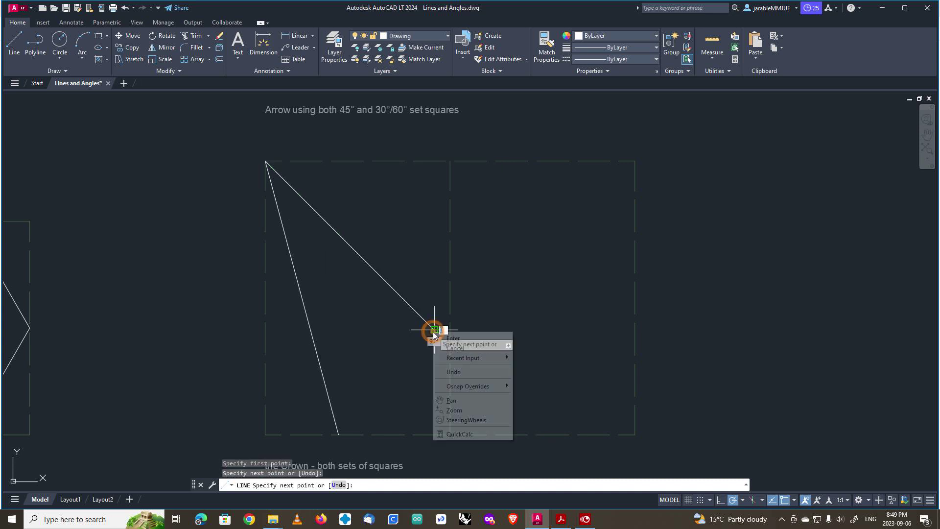
click(443, 336)
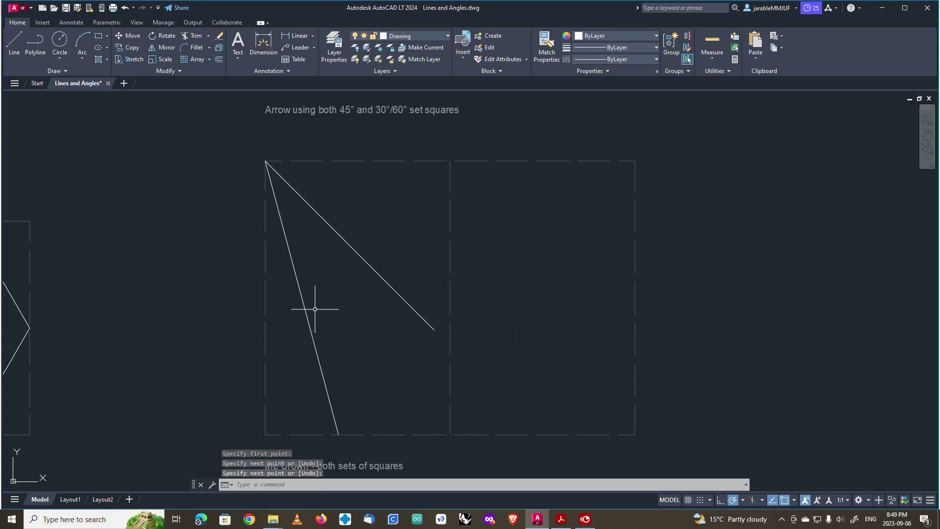
With polar tracking set to 30°, draw a line from the centre line's top end at 240° down to the 45° line.
click(743, 500)
click(739, 413)
click(14, 45)
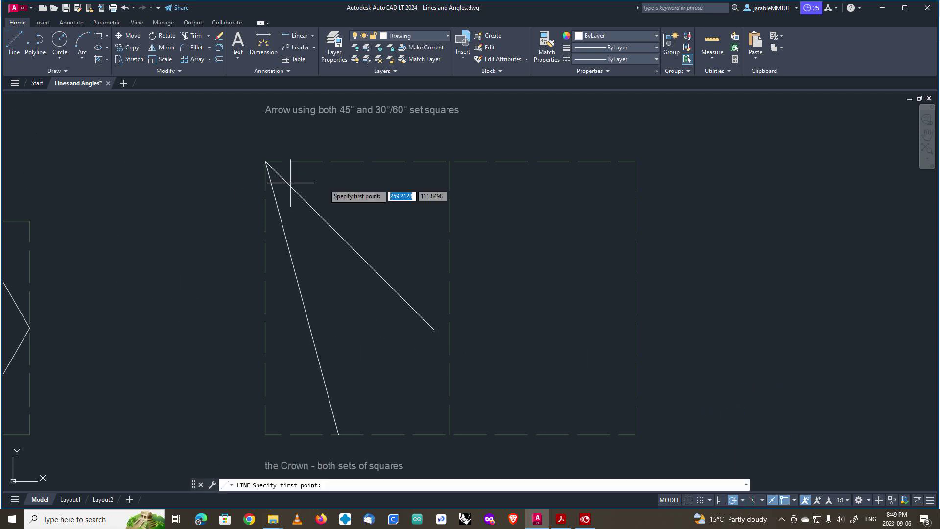
click(450, 160)
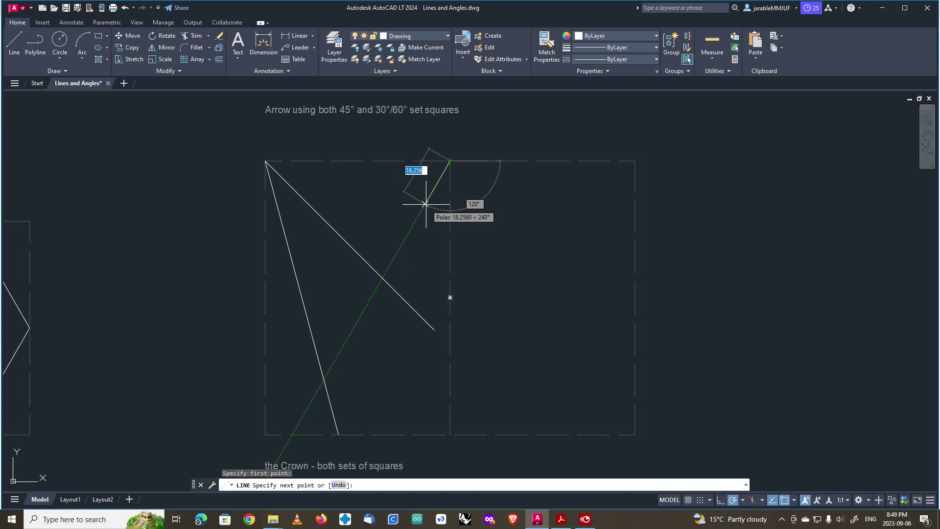
click(382, 277)
right_click(383, 277)
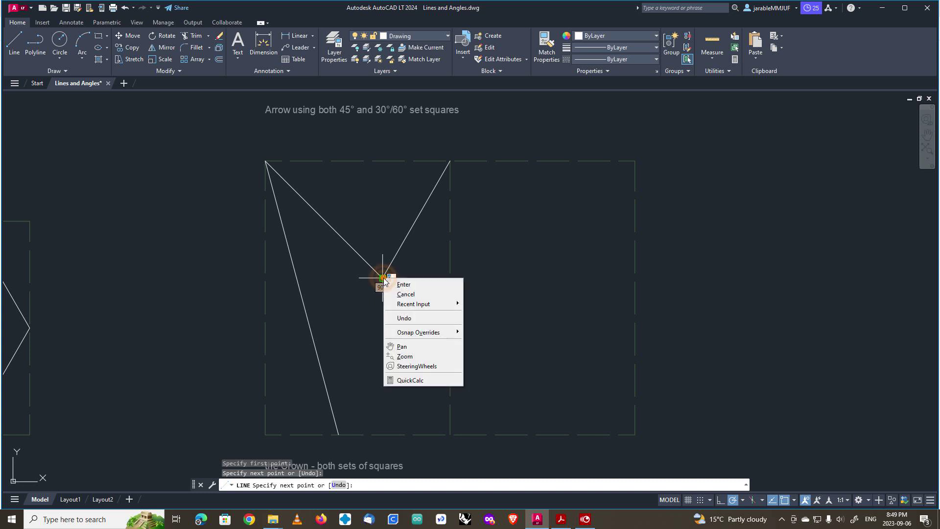
click(394, 282)
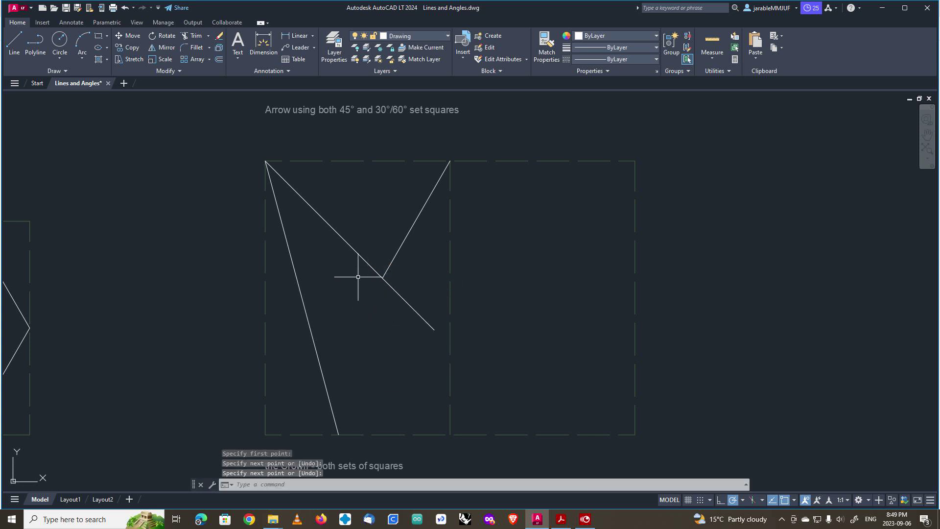
Trim the part of the 45° line that extends beyond its intersection with the 240° line.
click(194, 36)
click(389, 284)
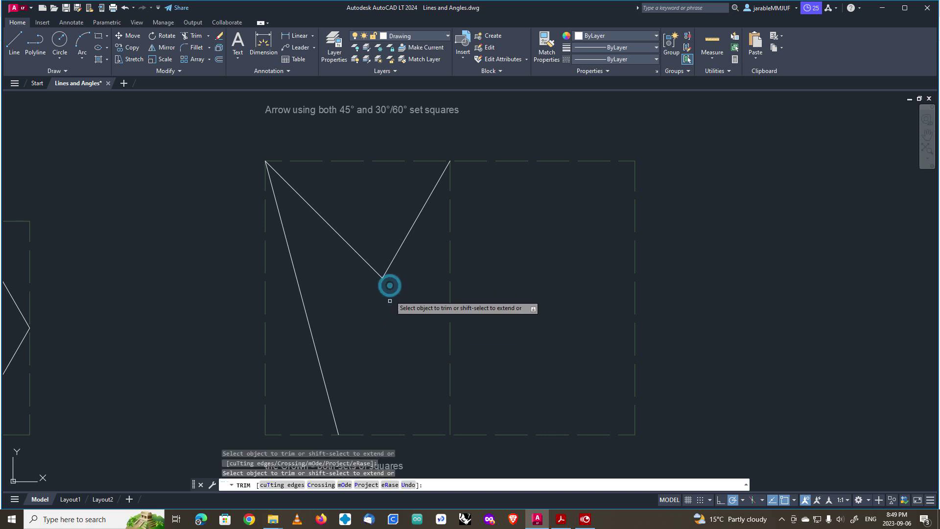
right_click(382, 341)
click(399, 348)
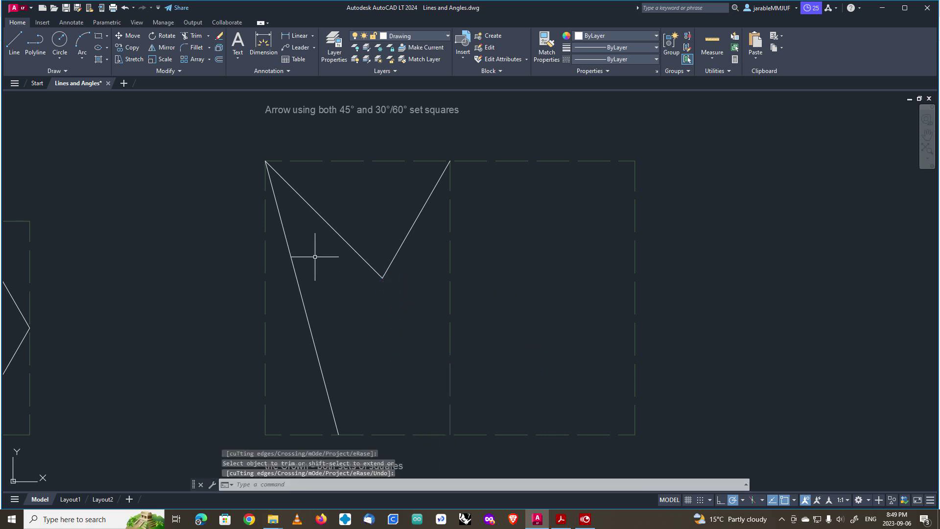
Measure the overall width of the dashed construction box.
click(711, 43)
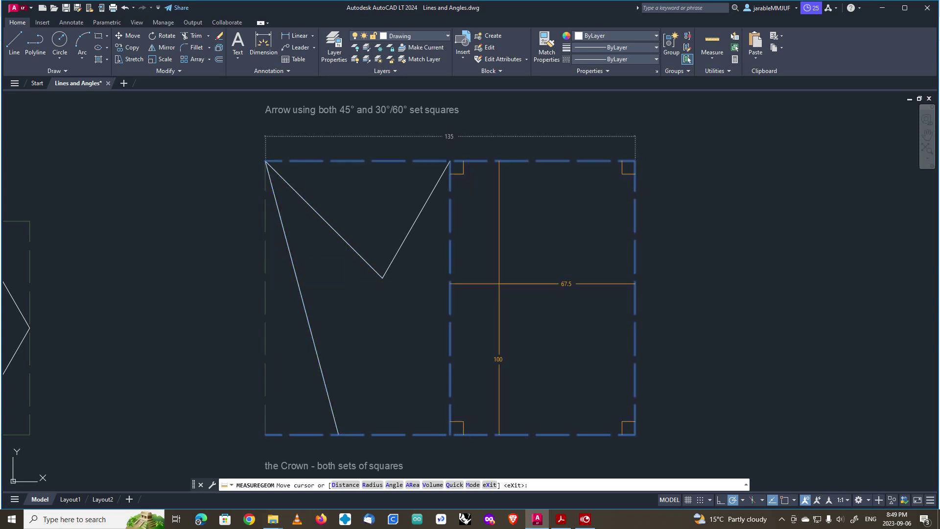
click(540, 123)
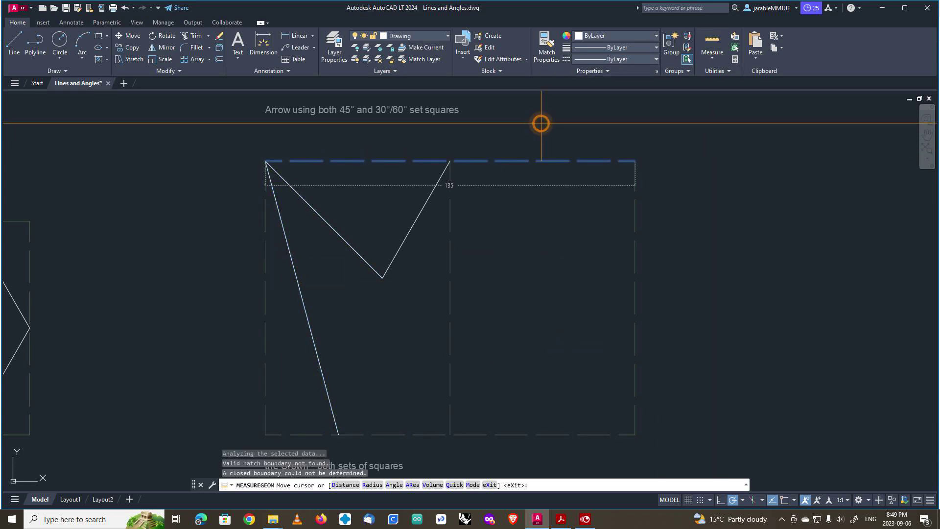
right_click(540, 124)
click(548, 130)
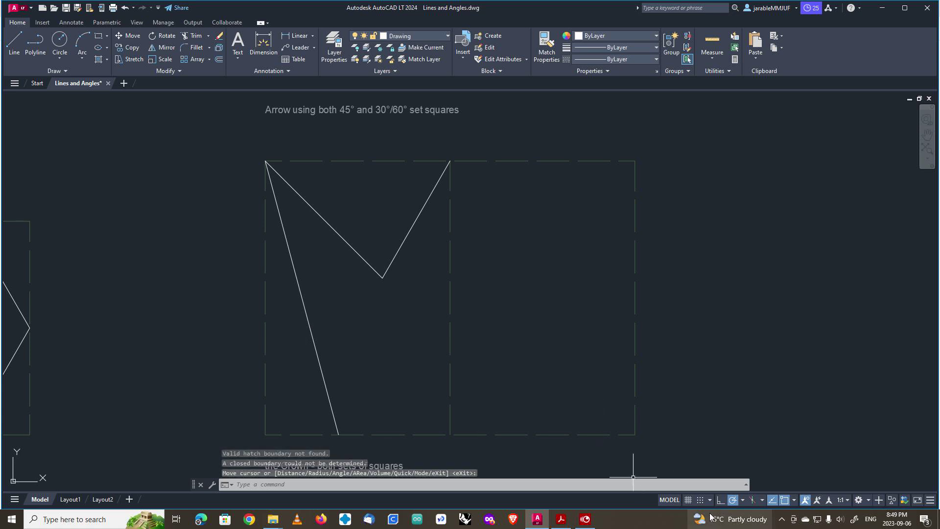
Set the polar tracking increment to 45°.
click(742, 499)
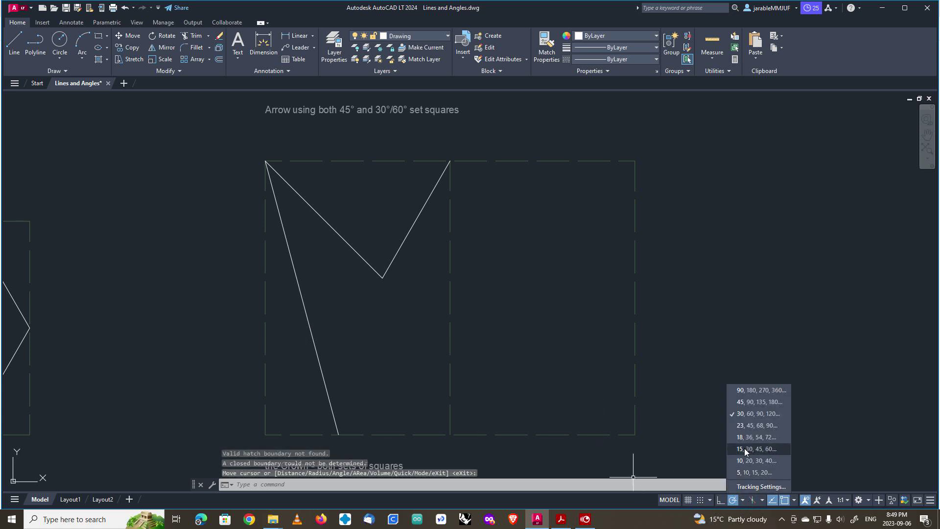
click(735, 402)
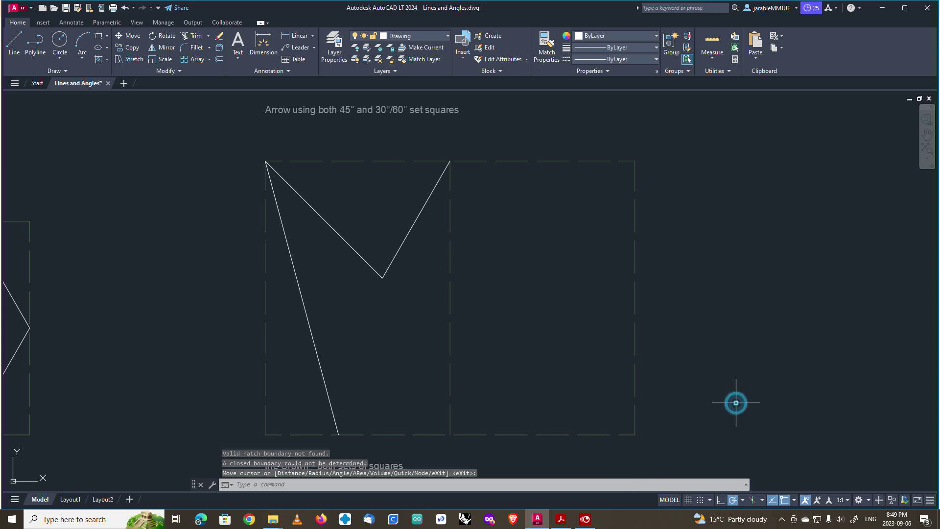
click(16, 49)
click(339, 434)
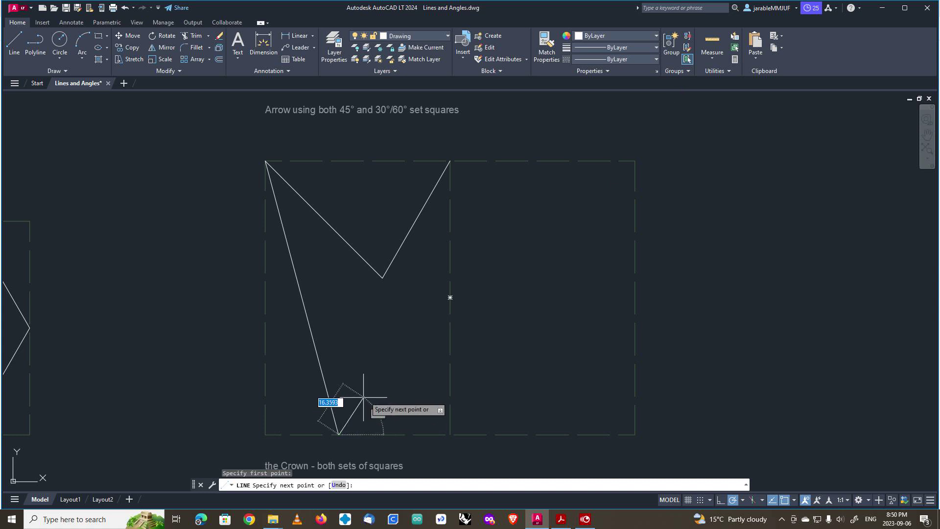
right_click(386, 382)
click(399, 398)
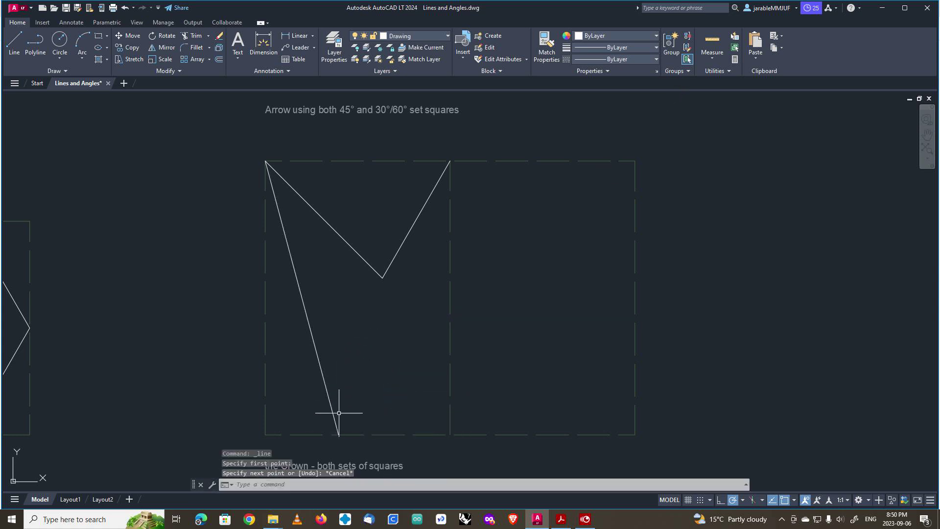
Draw guide lines from the steep side line's bottom end, 14 units straight up and horizontally across to the centre line.
click(14, 41)
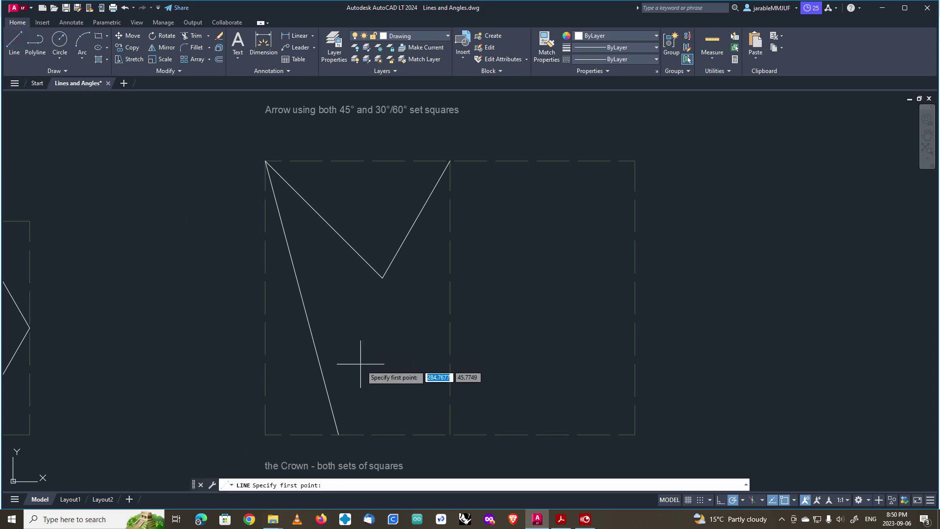
click(338, 434)
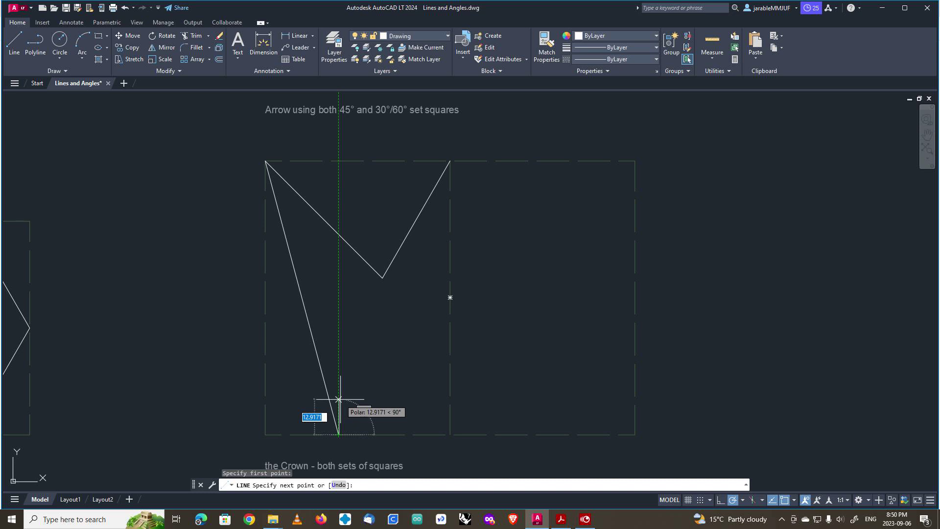
text(14)
key(Return)
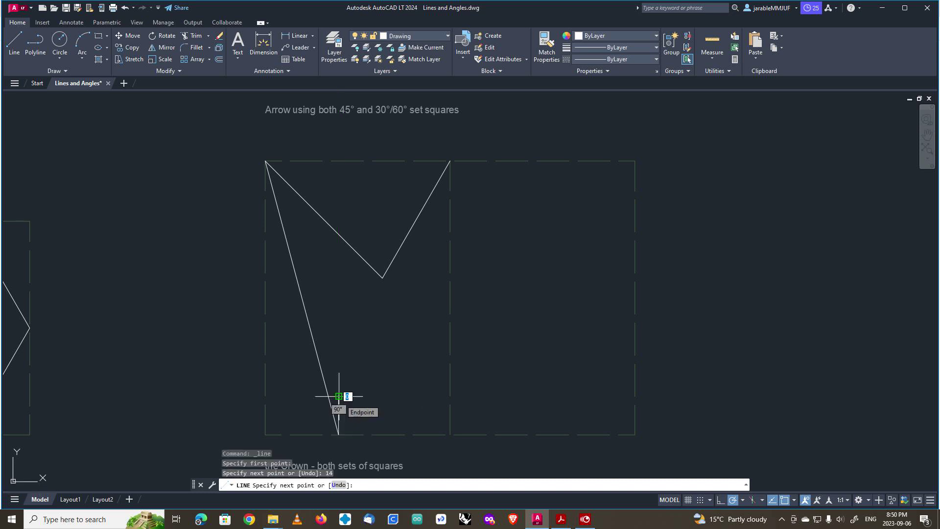
click(450, 396)
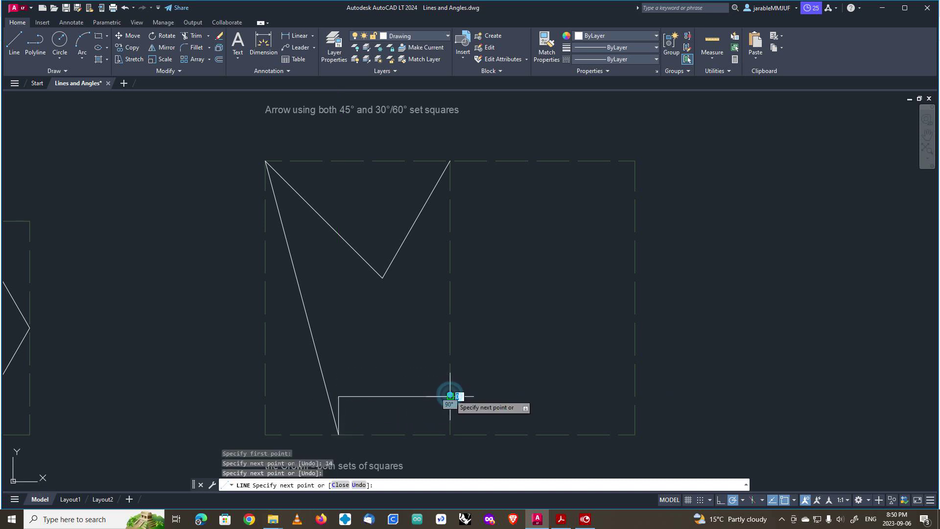
right_click(450, 396)
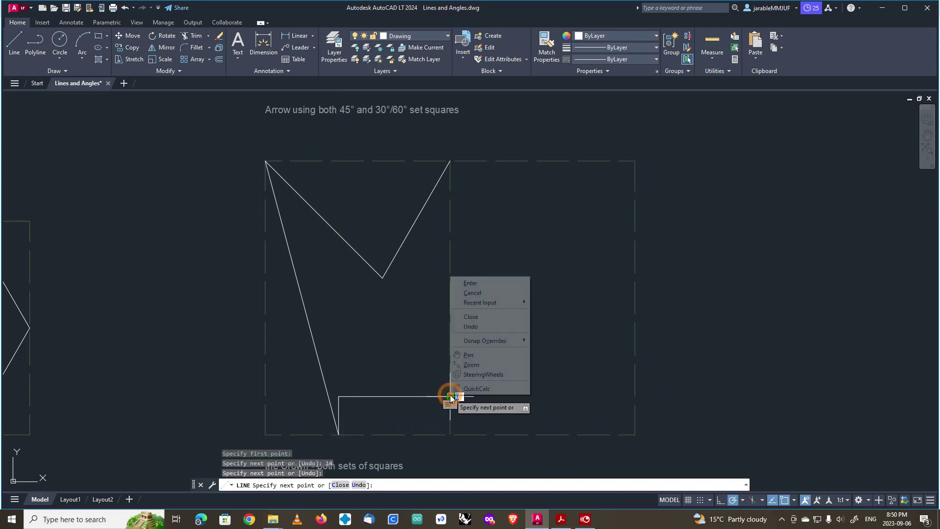
click(461, 284)
Draw a zigzag of three 45° lines from the steep side line's bottom end between the base line and guide height, ending on the centre line.
click(14, 41)
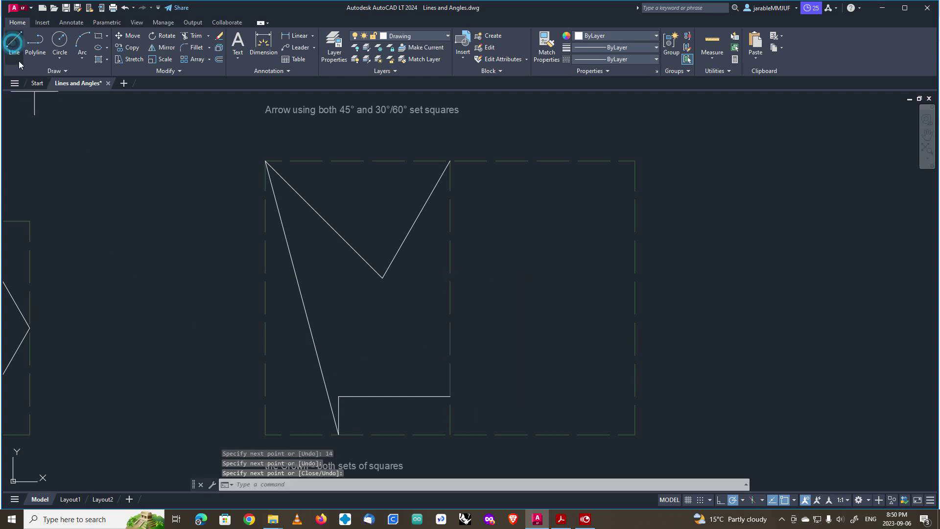
click(339, 434)
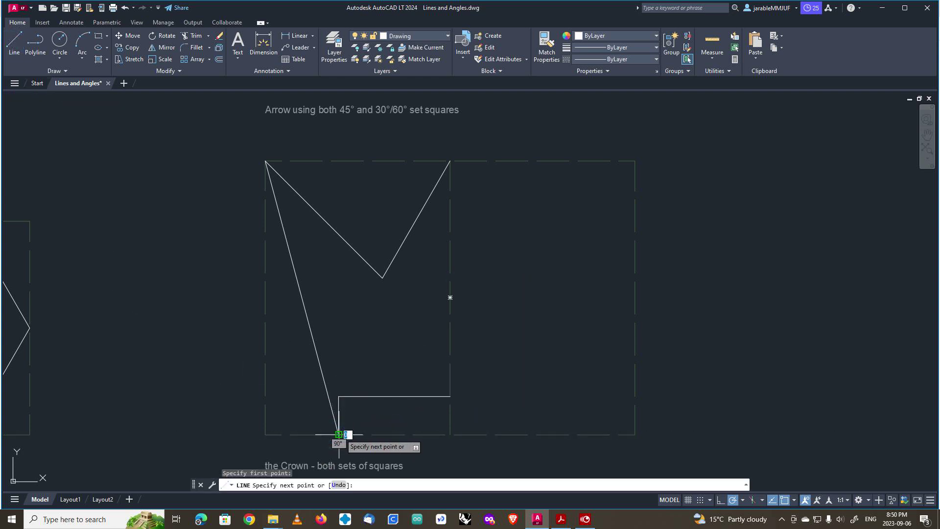
click(377, 396)
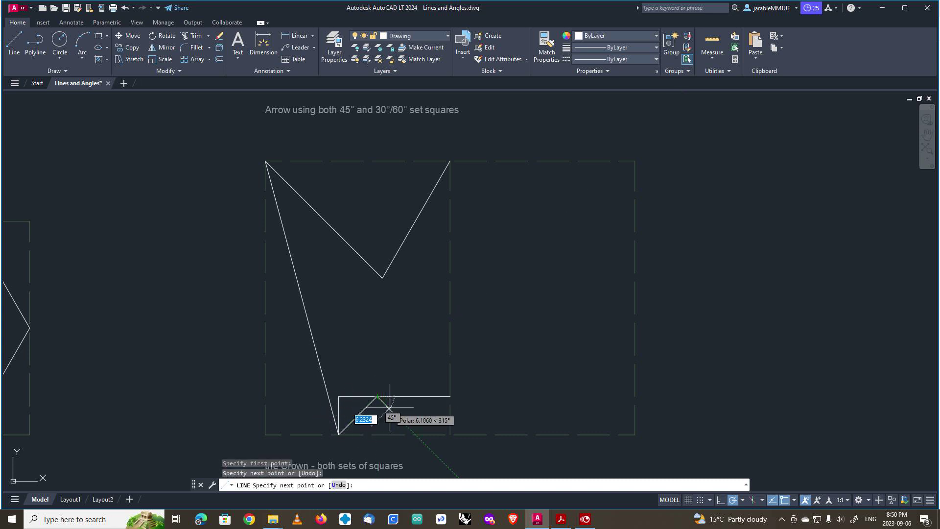
click(415, 434)
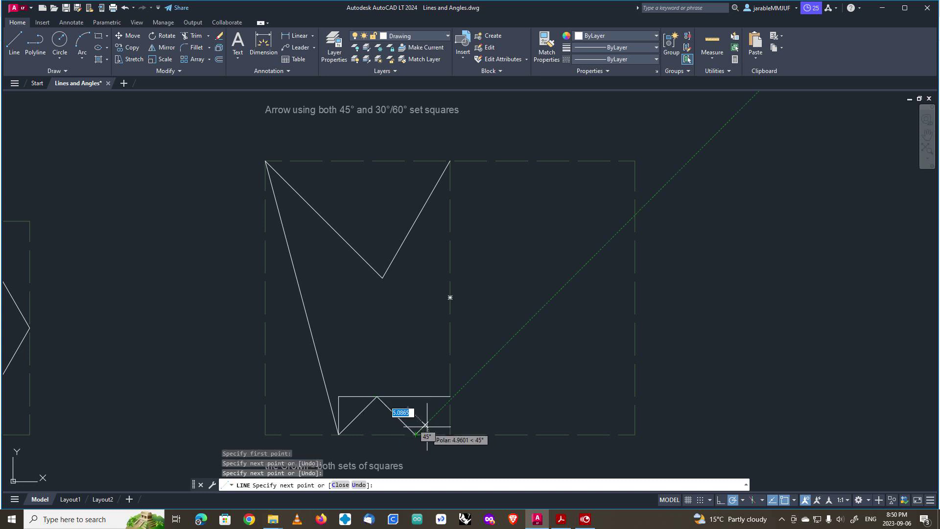
click(450, 400)
right_click(449, 399)
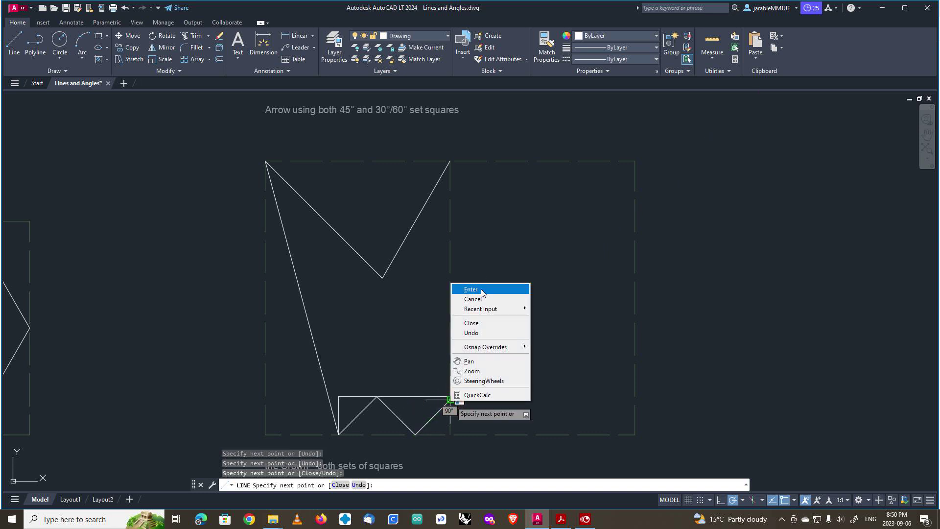
click(481, 292)
Delete the horizontal and vertical guide lines around the bottom zigzag.
scroll(453, 416, up, 5)
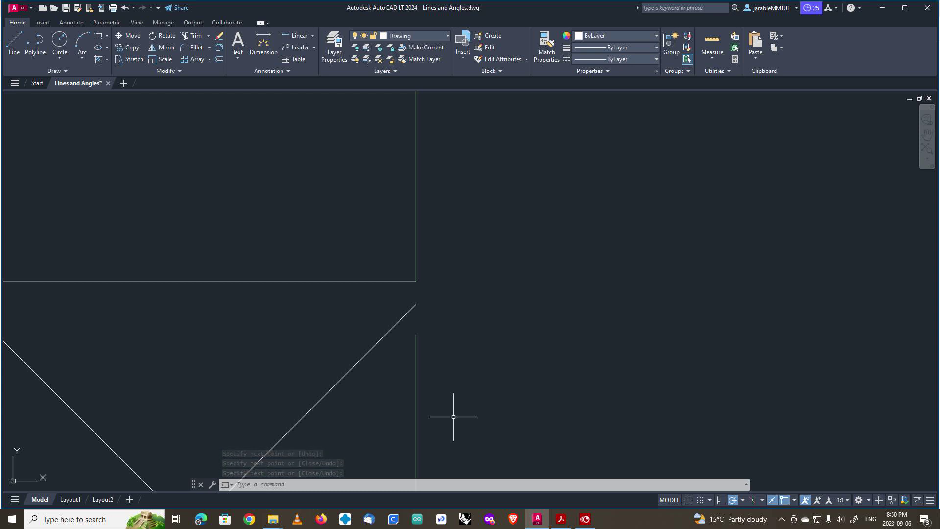
scroll(438, 416, down, 5)
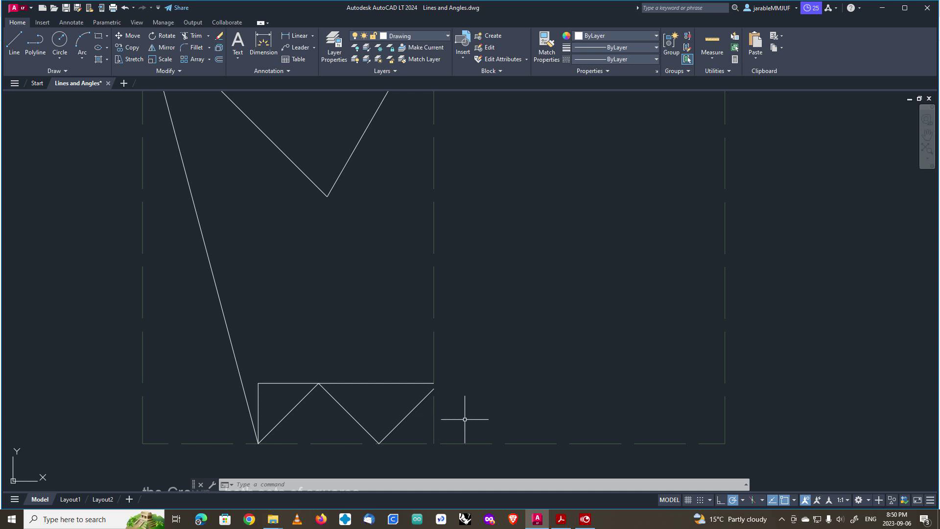
scroll(464, 419, down, 2)
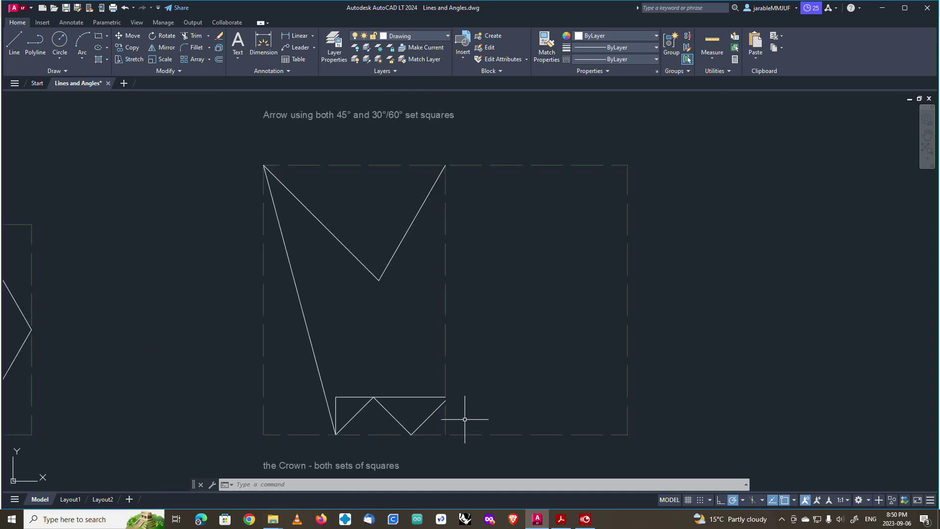
click(416, 397)
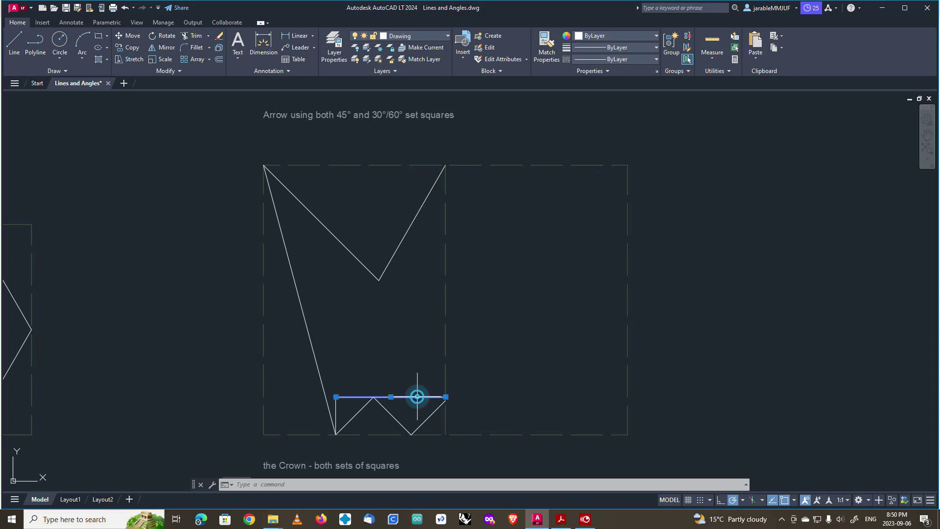
key(Delete)
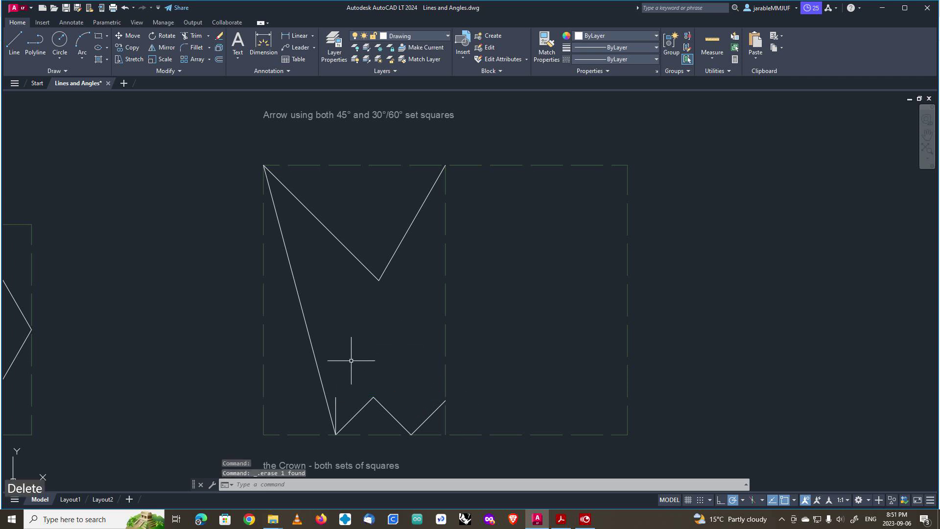
click(337, 400)
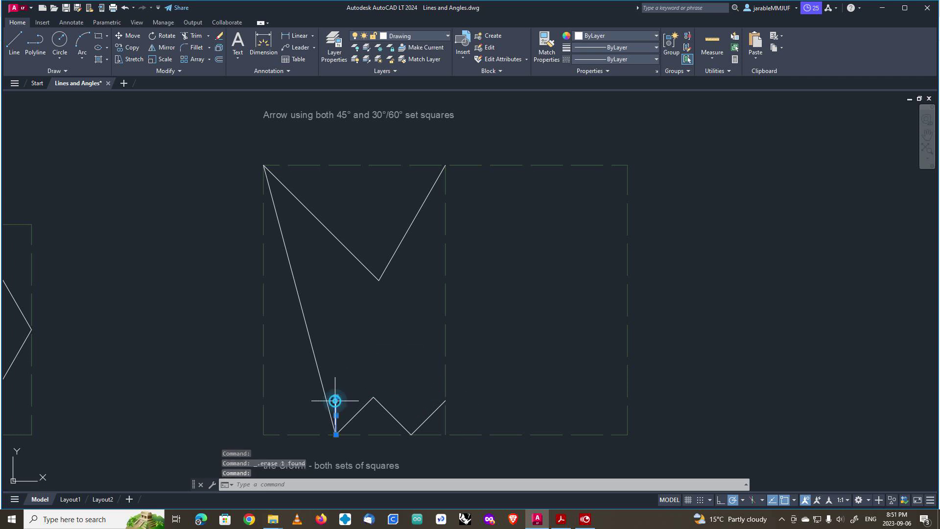
key(Delete)
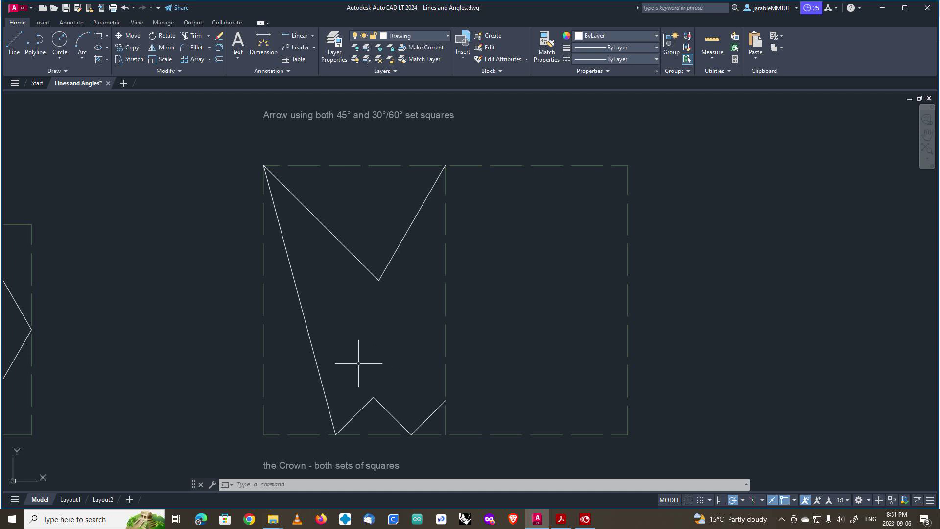
Measure the width and height of the construction box's empty right half.
click(712, 43)
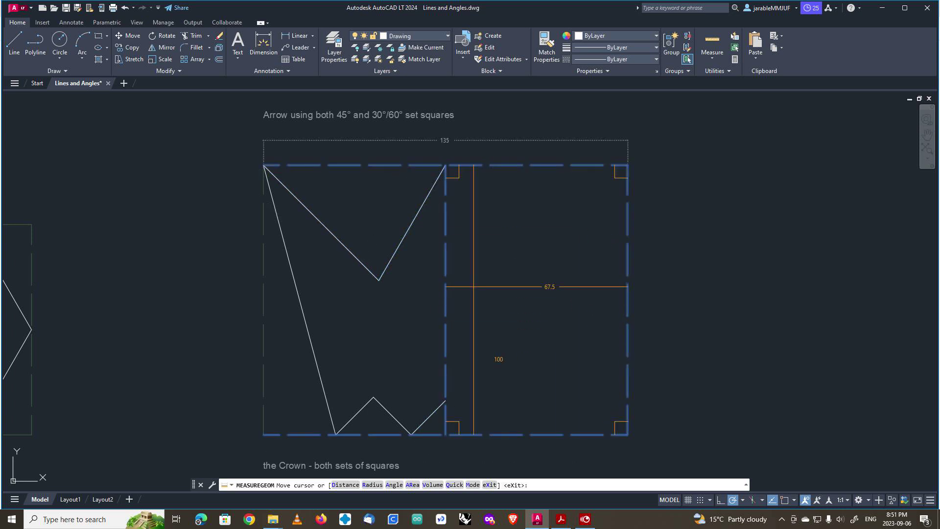
right_click(525, 367)
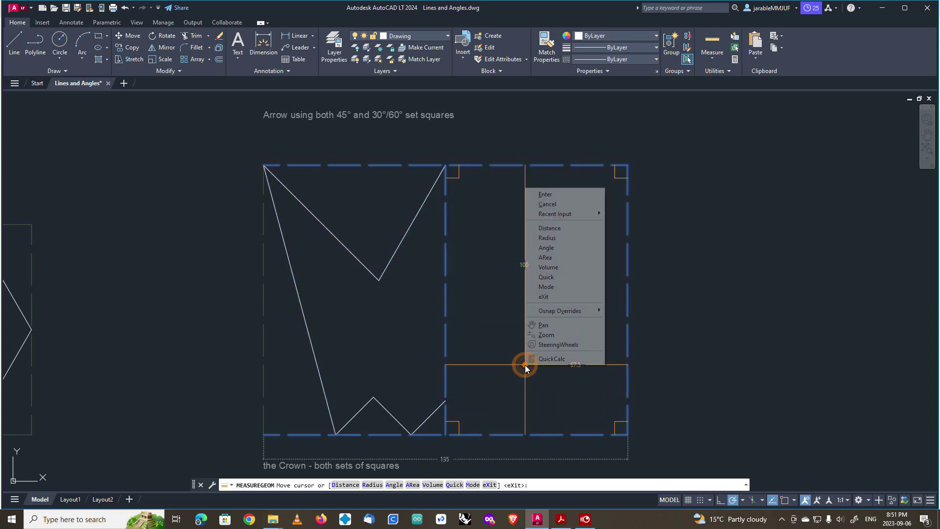
click(545, 194)
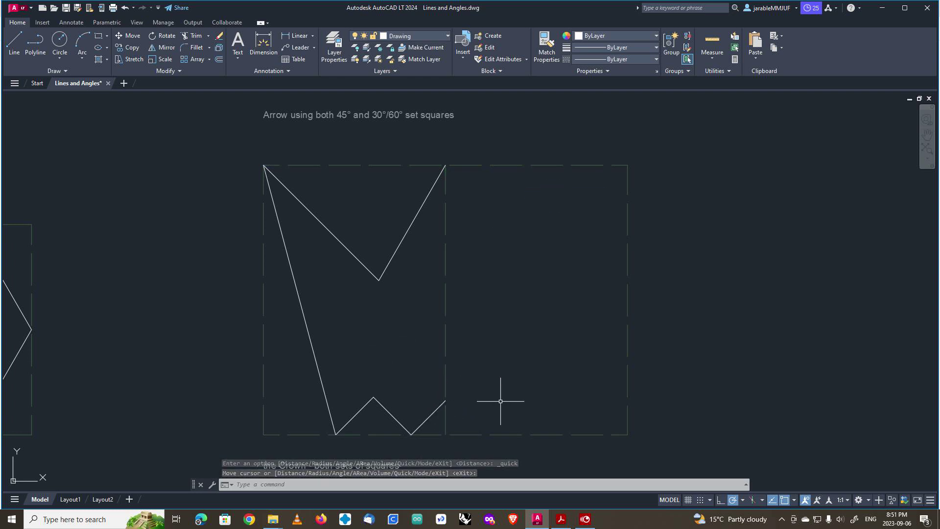
Try mirroring the six lines of the crown's left half about the vertical centre line with the source objects erased, and undo it.
click(412, 224)
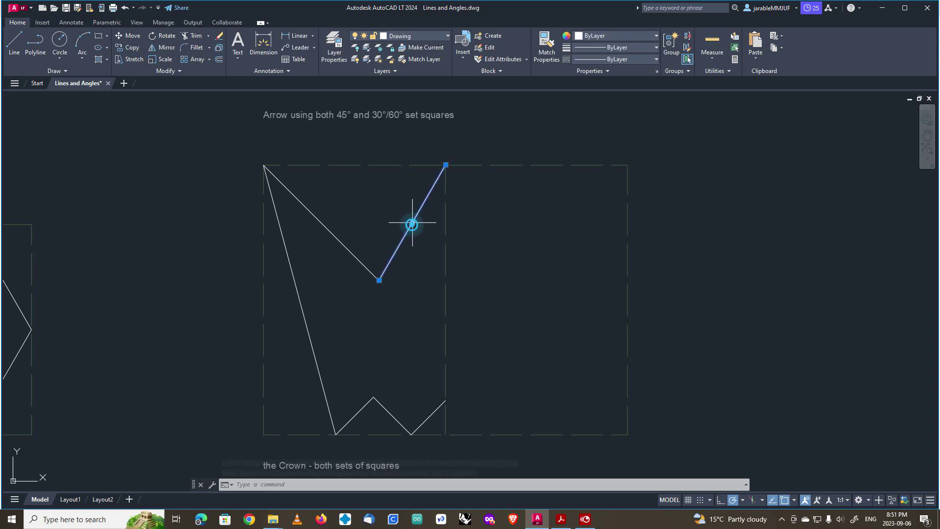
click(333, 237)
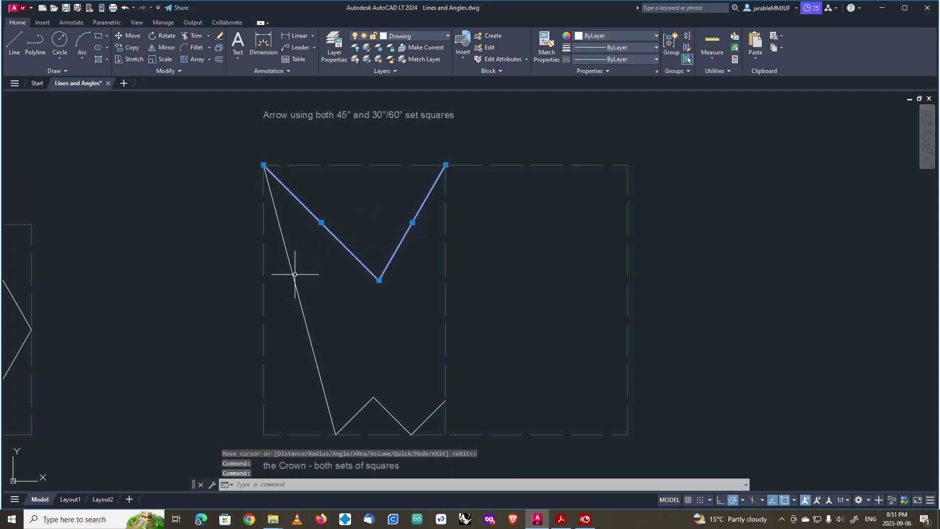
click(290, 274)
click(348, 420)
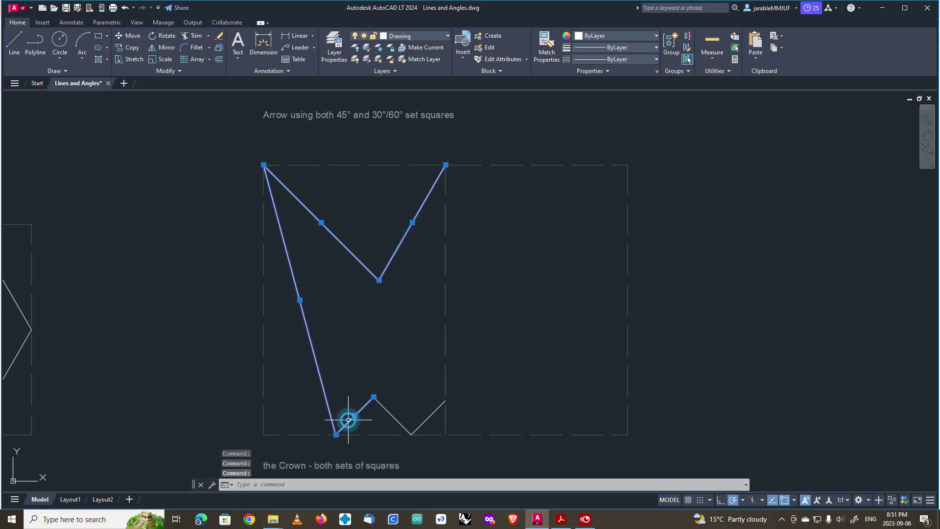
click(386, 409)
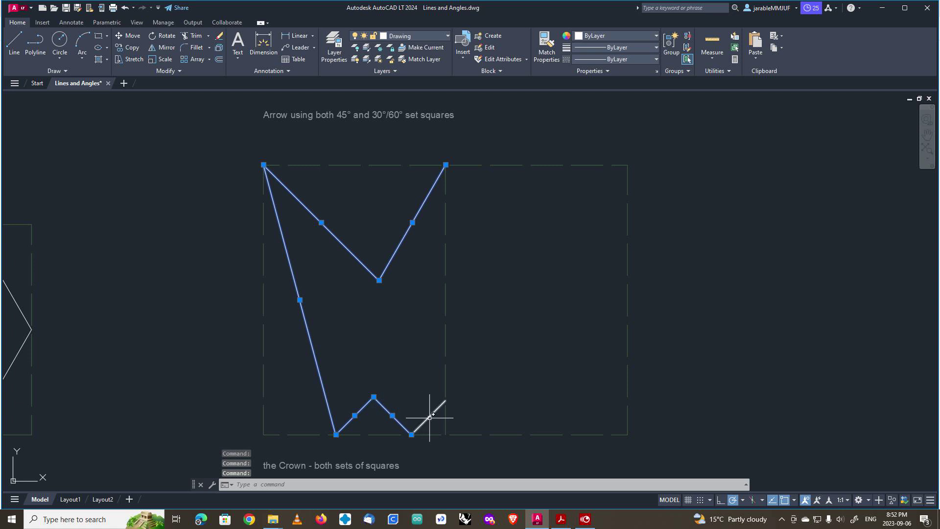
click(430, 417)
click(162, 48)
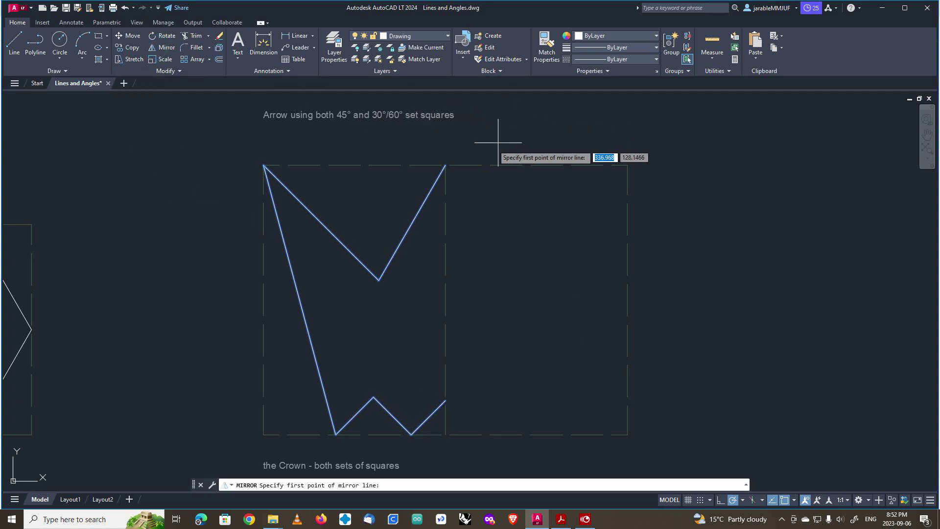
click(445, 164)
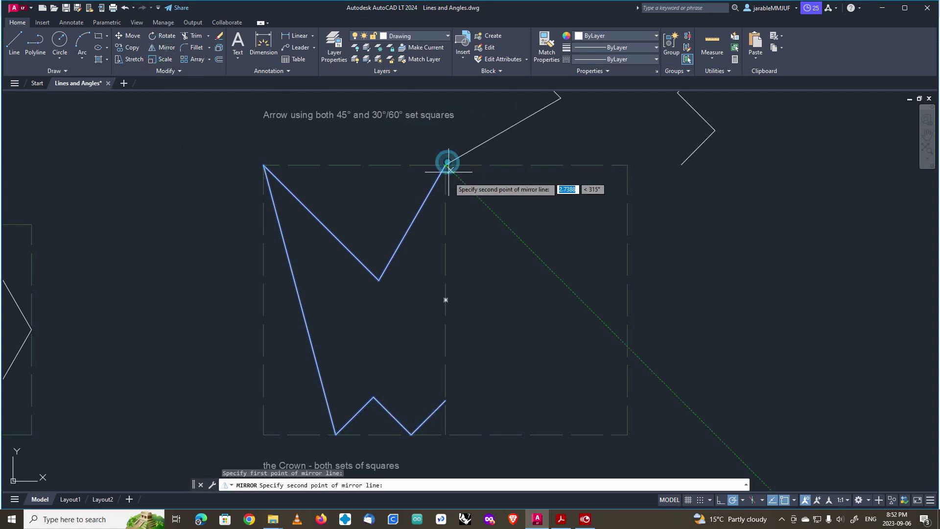
click(445, 399)
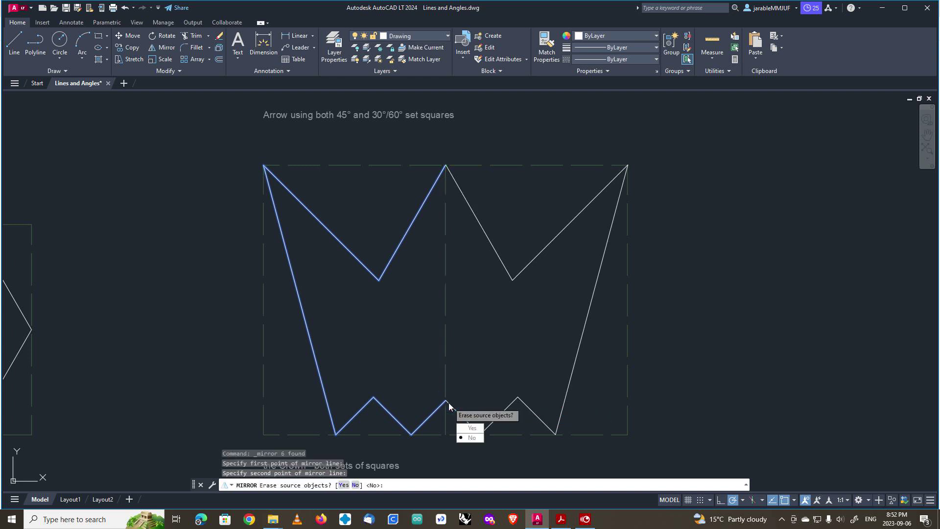
click(472, 428)
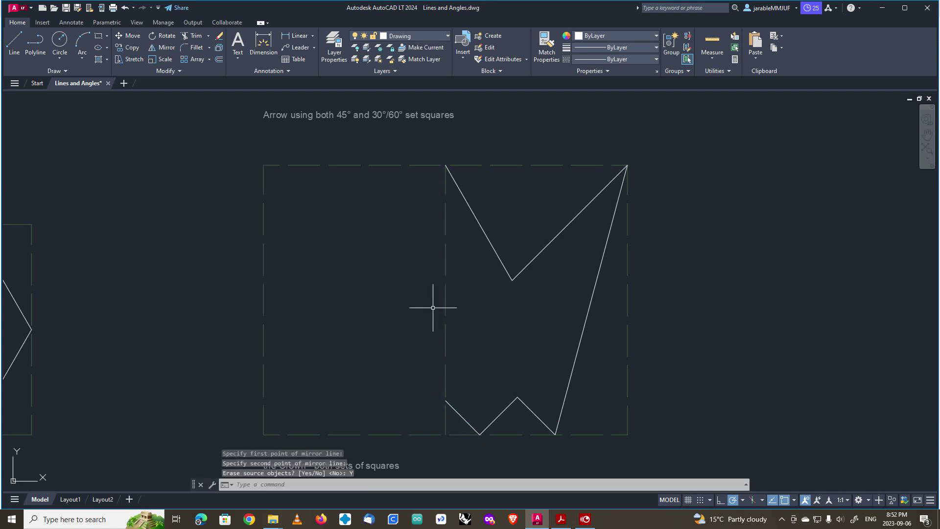
key(ctrl+z)
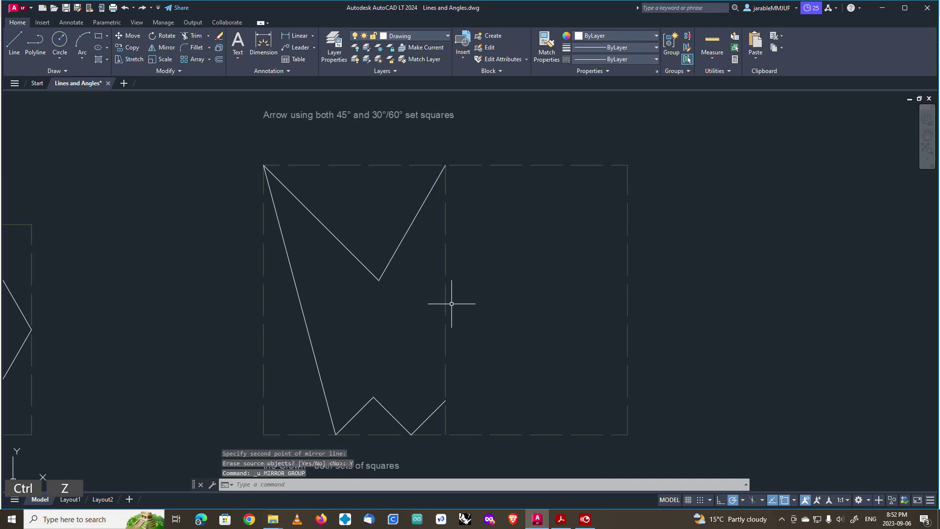
Mirror the six lines of the crown's left half about the vertical centre line, keeping the source objects.
click(403, 236)
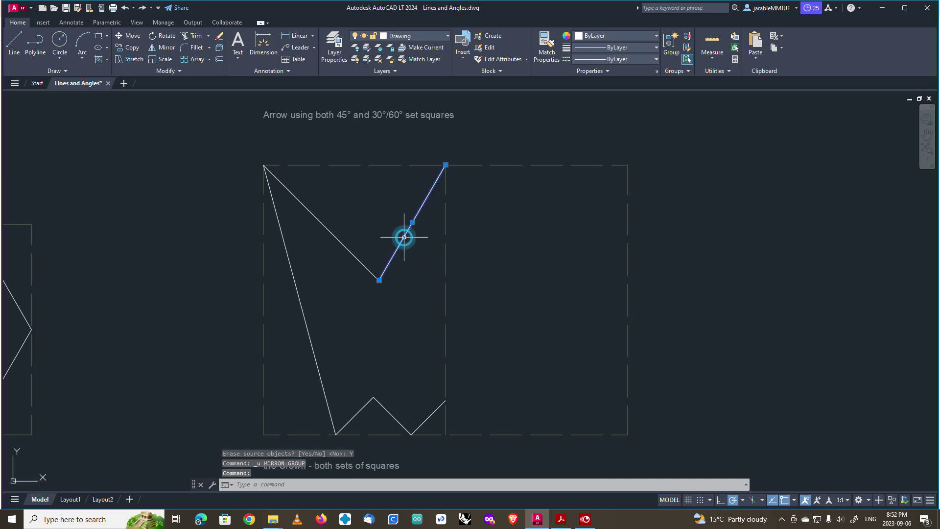
click(351, 252)
click(301, 304)
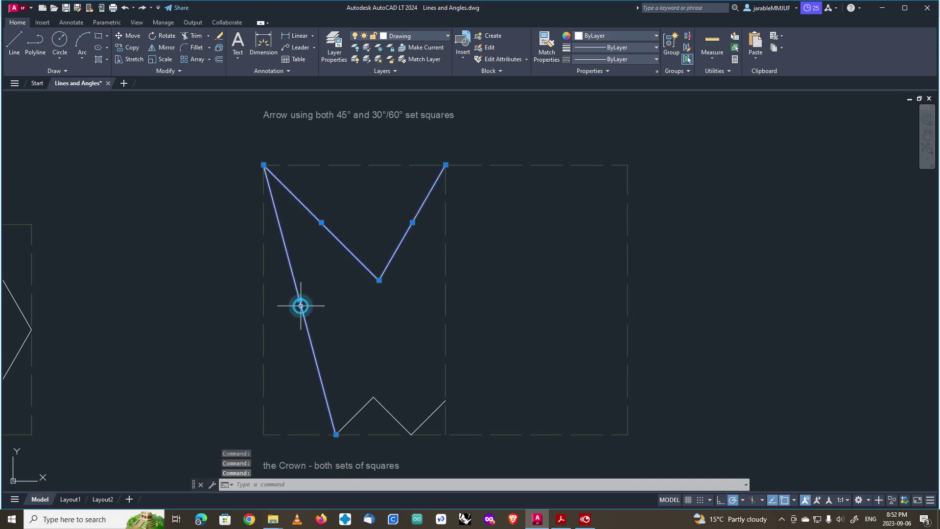
click(354, 415)
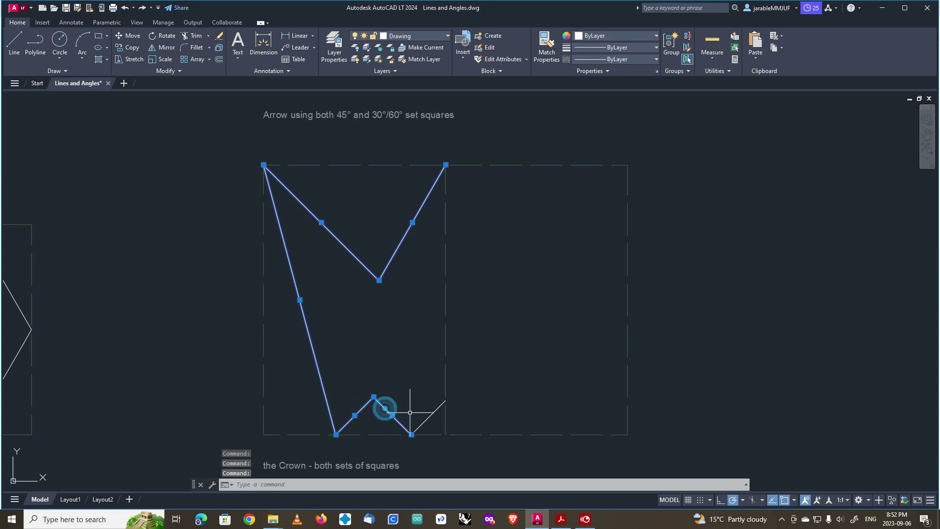
click(385, 408)
click(431, 415)
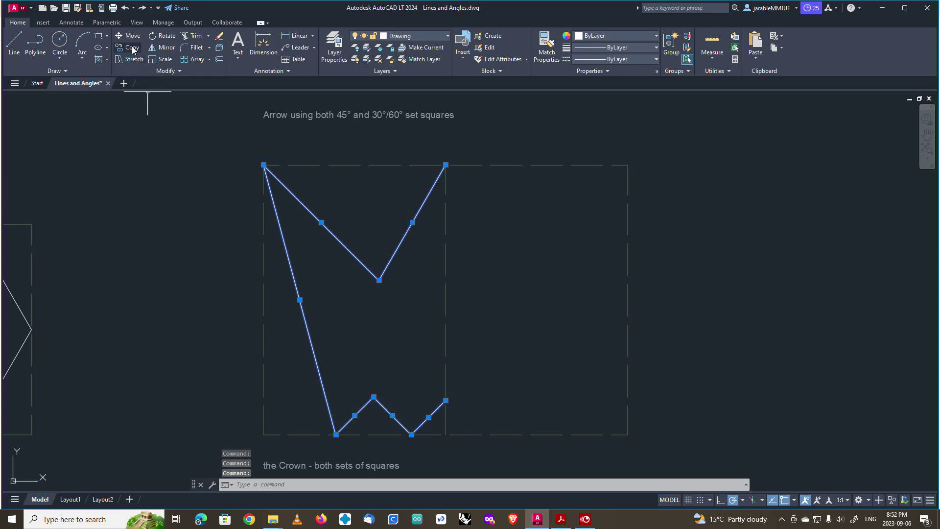
click(163, 47)
click(445, 165)
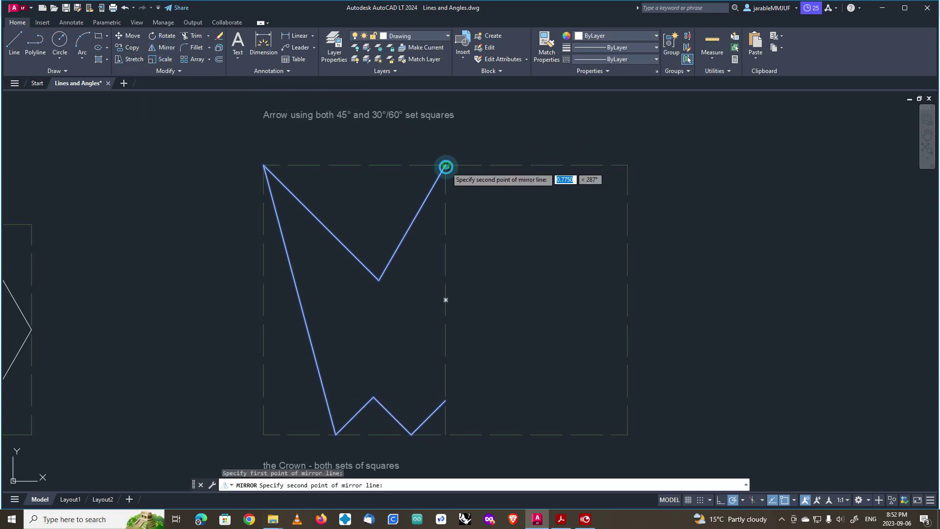
click(445, 400)
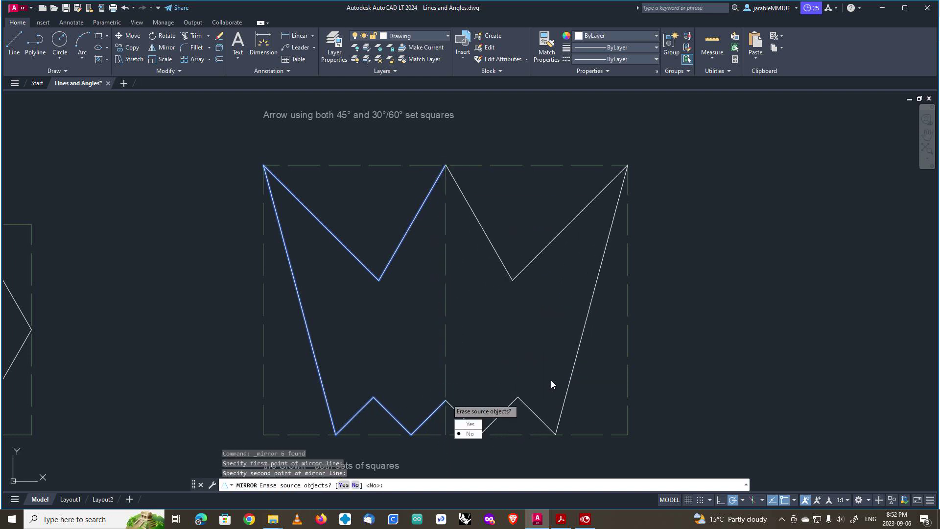
click(468, 434)
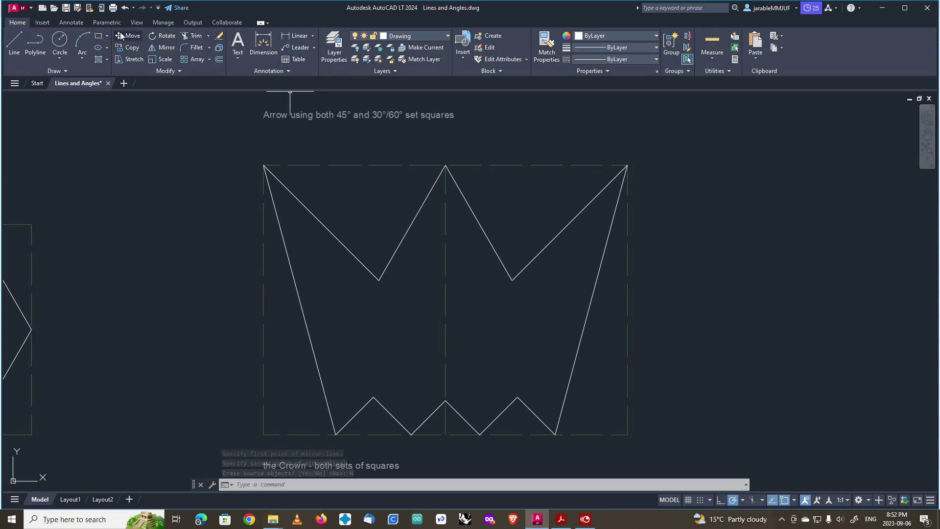
Draw a rectangular revision cloud around the middle peak of the crown's bottom zigzag.
click(69, 22)
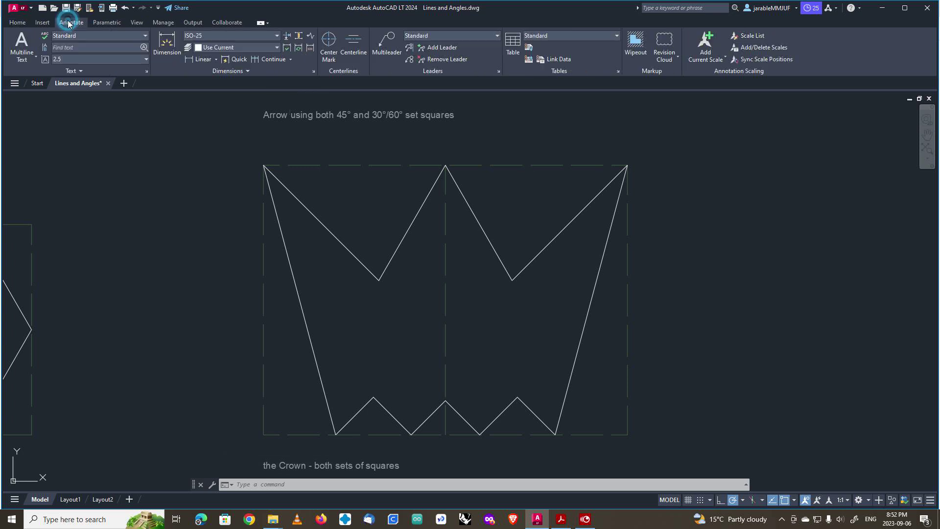
click(664, 45)
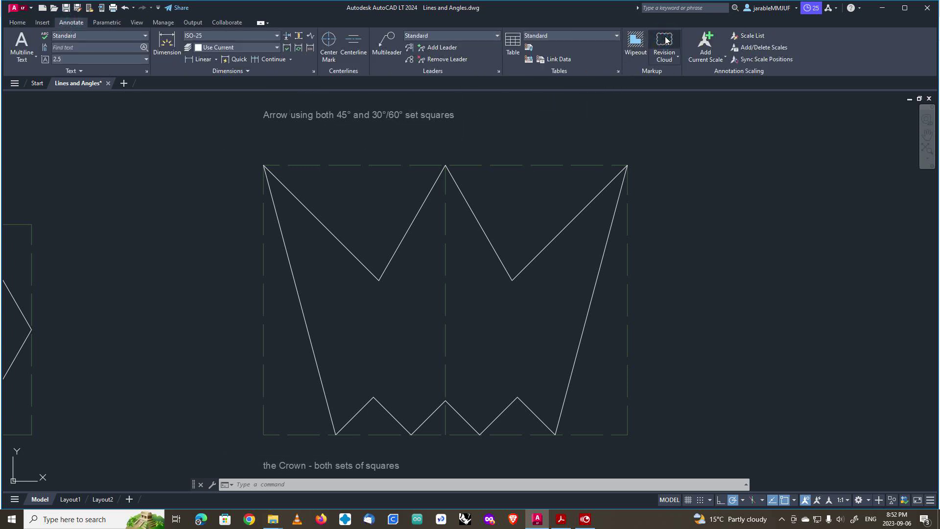
click(433, 384)
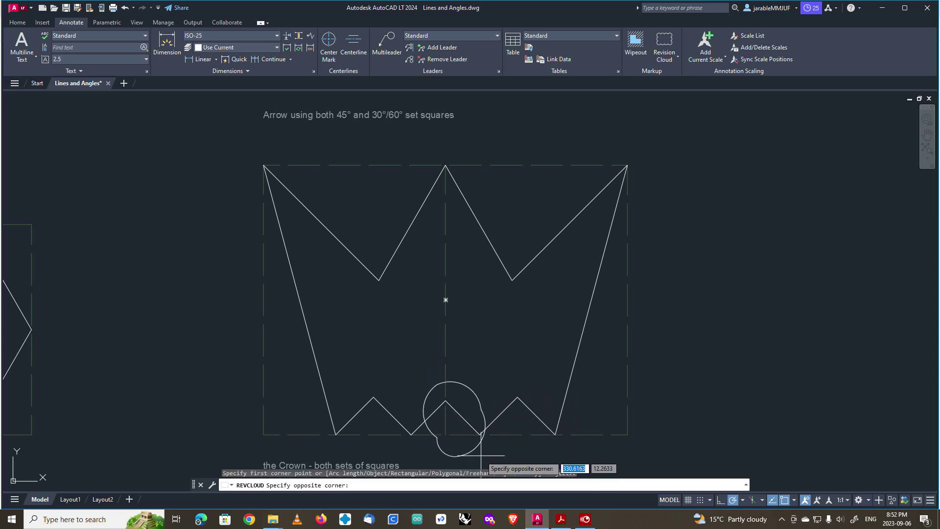
click(460, 451)
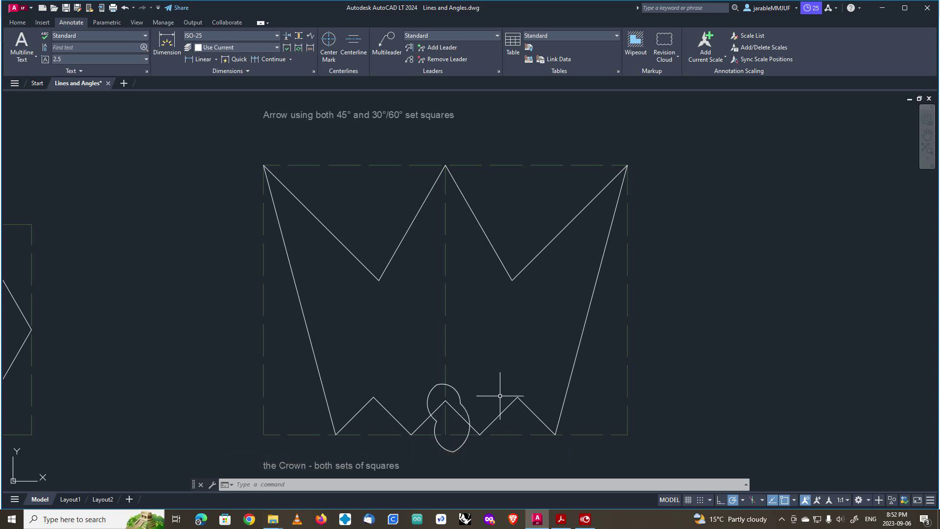
Undo the revision cloud around the middle peak of the crown's bottom zigzag.
key(ctrl)
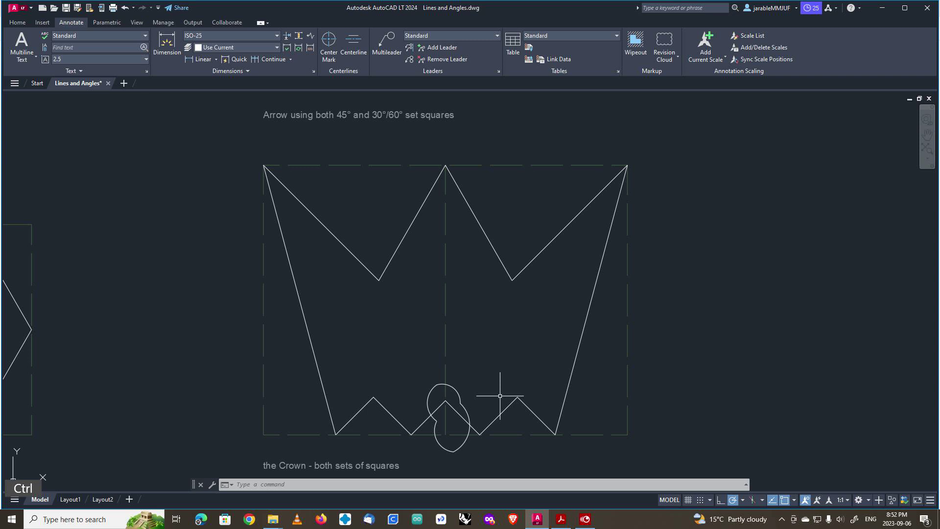
key(ctrl+z)
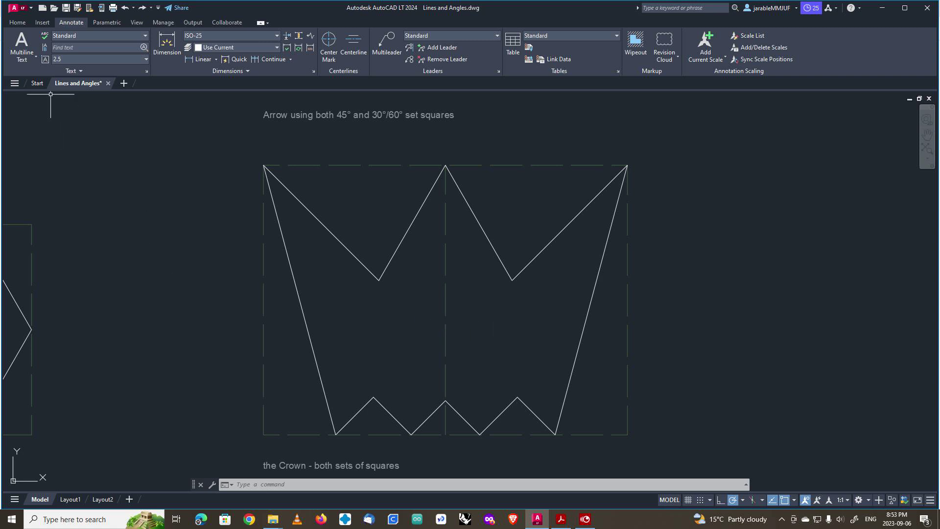
Draw guide lines 44 units straight up from the midpoint of the construction box's base, then about 8 units horizontally to the left.
click(18, 23)
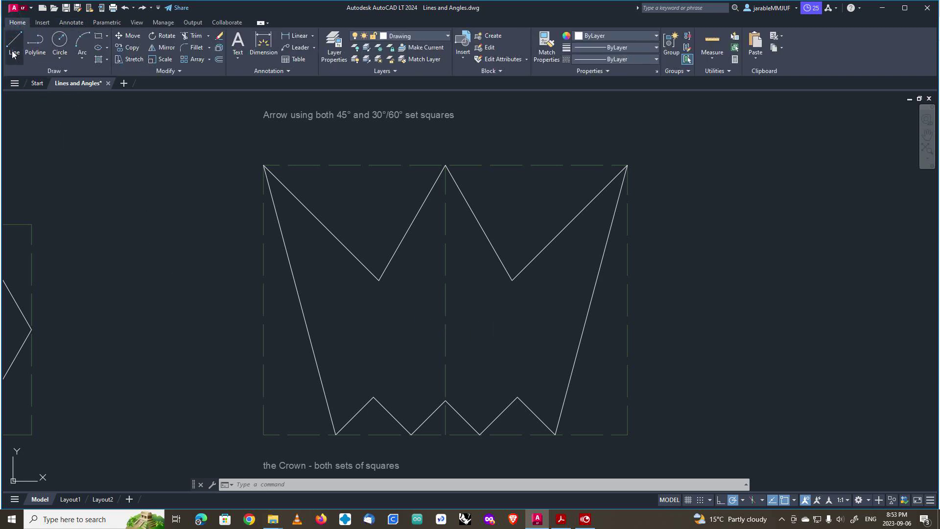
click(15, 42)
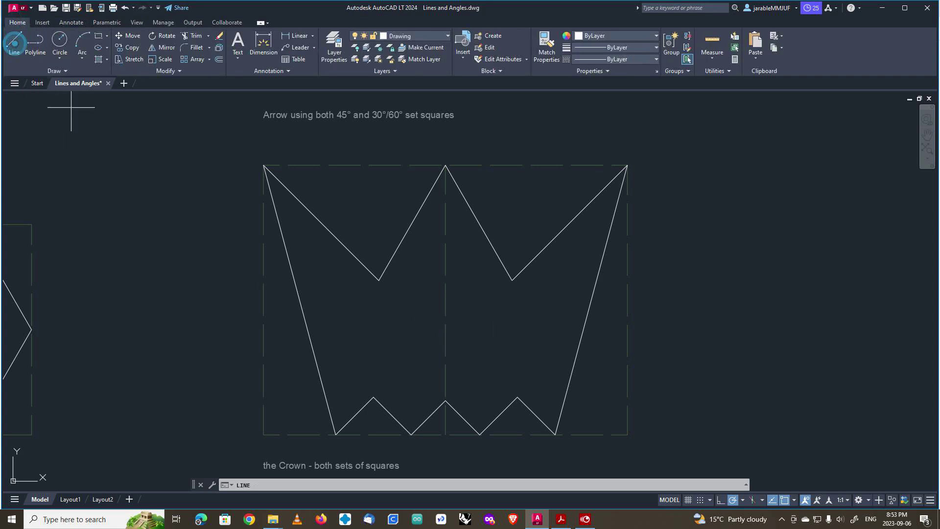
click(445, 434)
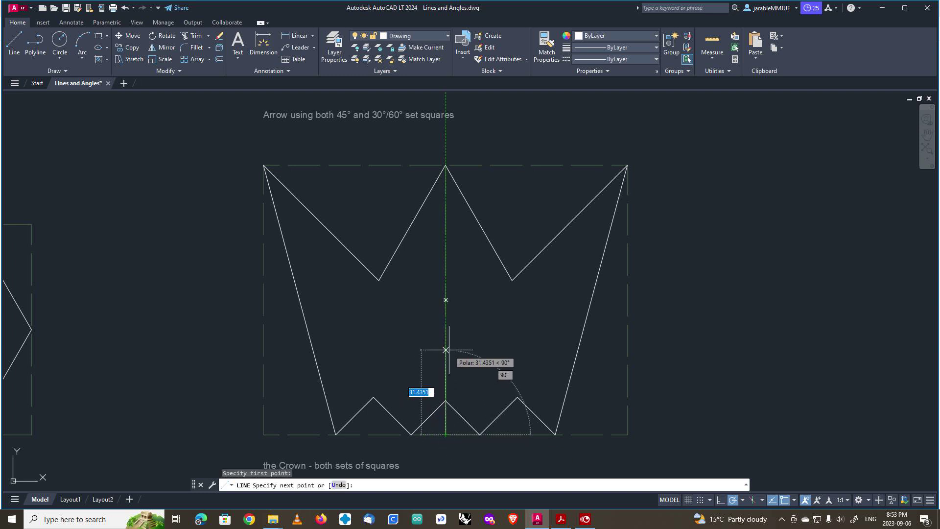
text(44)
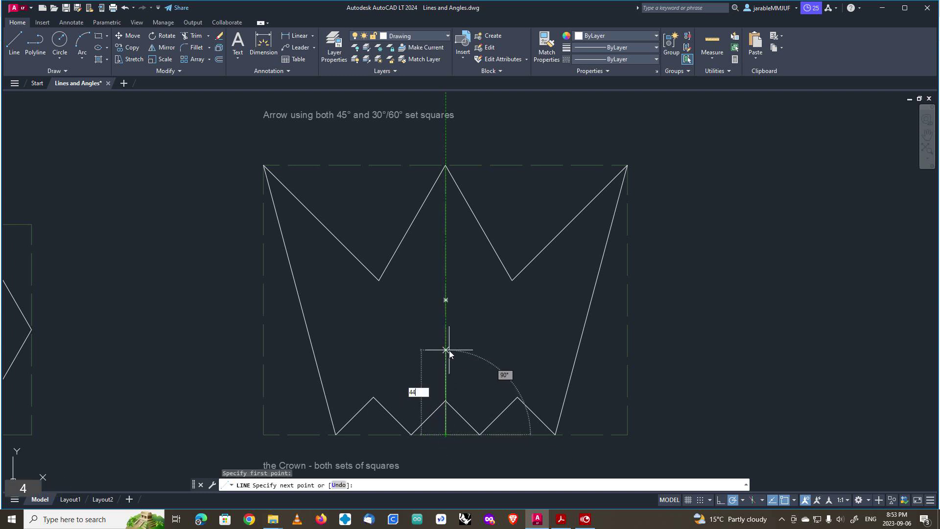
key(Return)
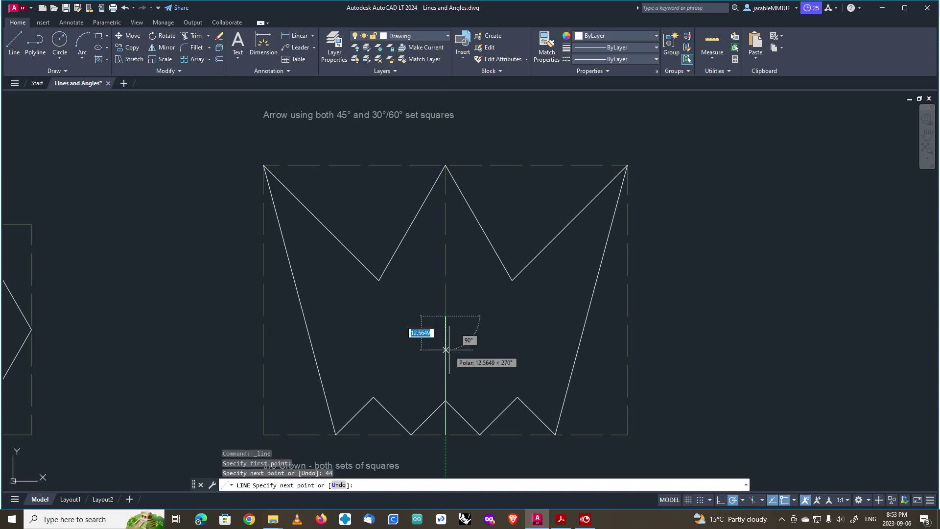
click(423, 315)
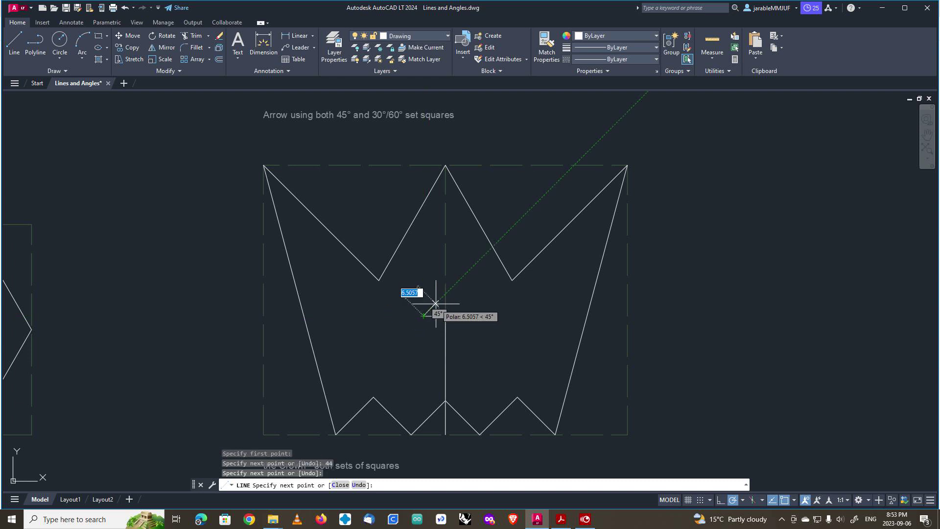
Set polar tracking to 30° increments and draw the diamond's two upper sides at 60°, with their apex on the centre line.
click(742, 500)
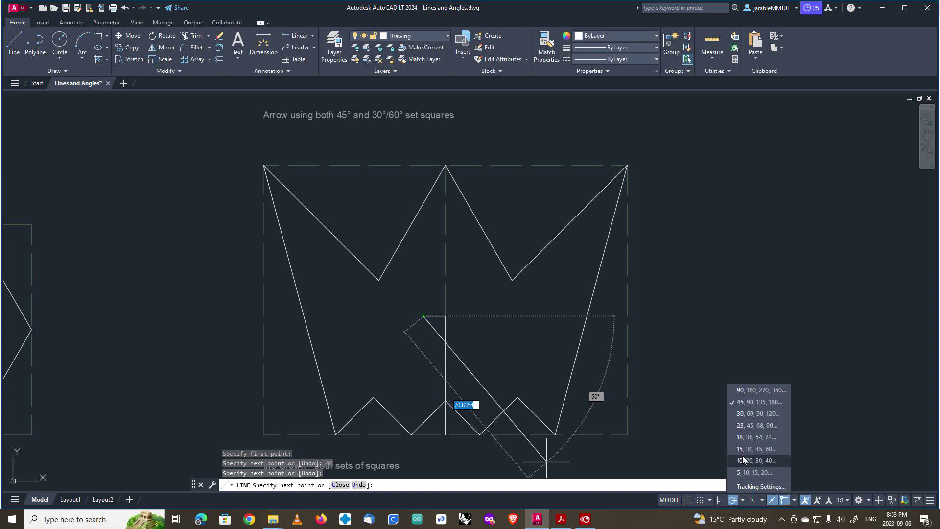
click(739, 413)
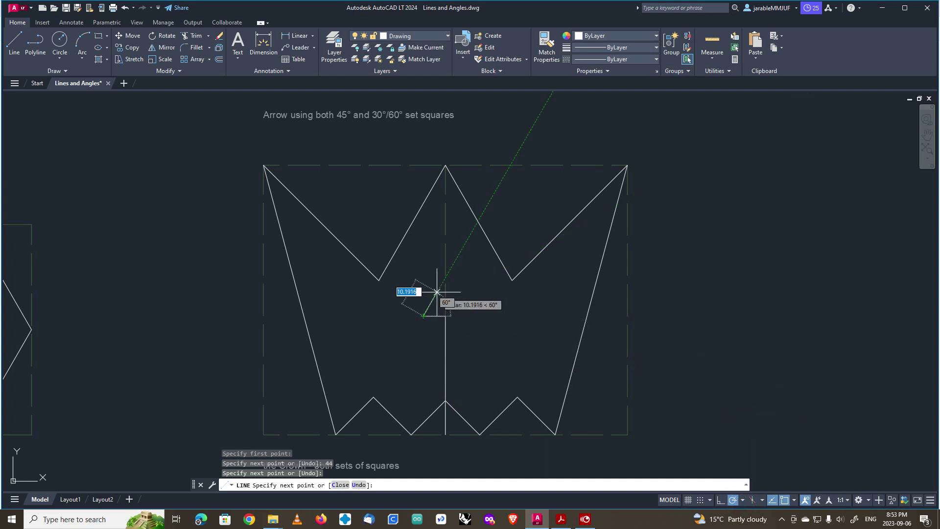
click(445, 277)
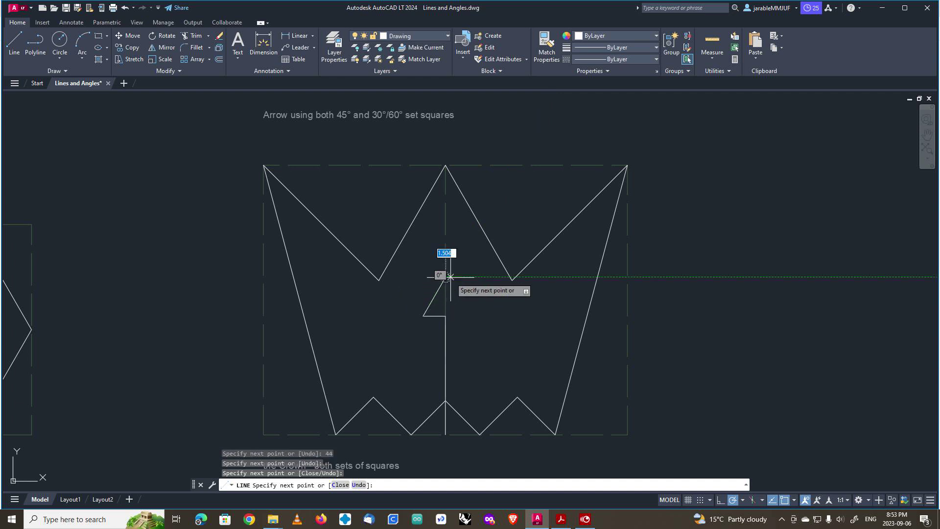
click(467, 315)
right_click(467, 319)
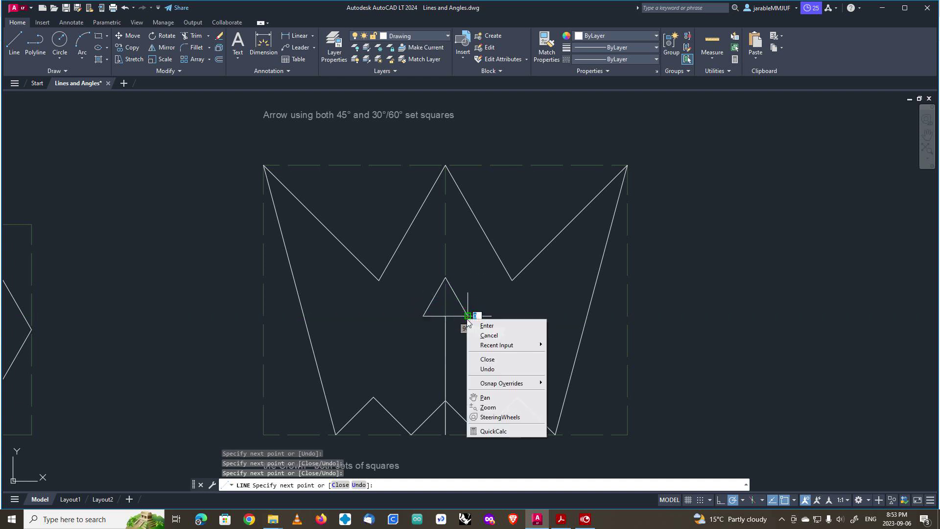
click(486, 325)
Mirror the diamond's two upper sides about the horizontal line through their lower endpoints, keeping the source objects.
click(456, 293)
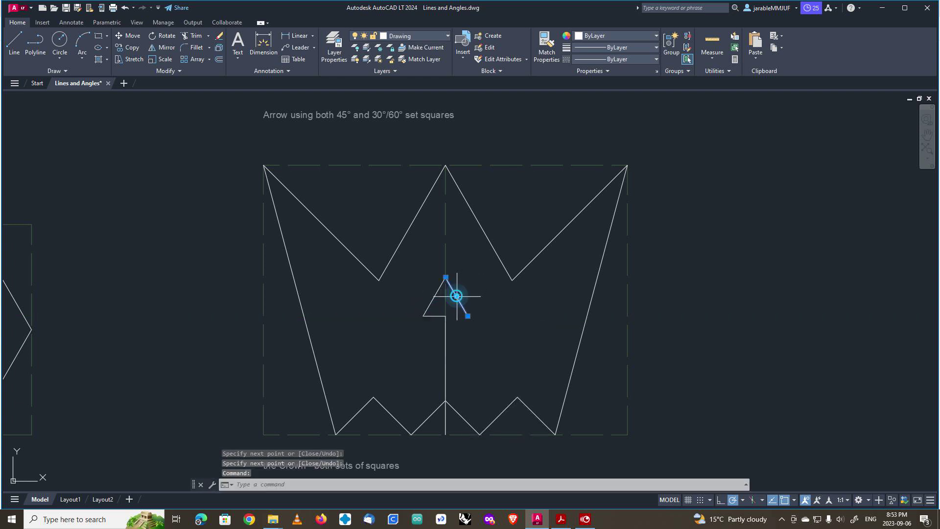
click(437, 290)
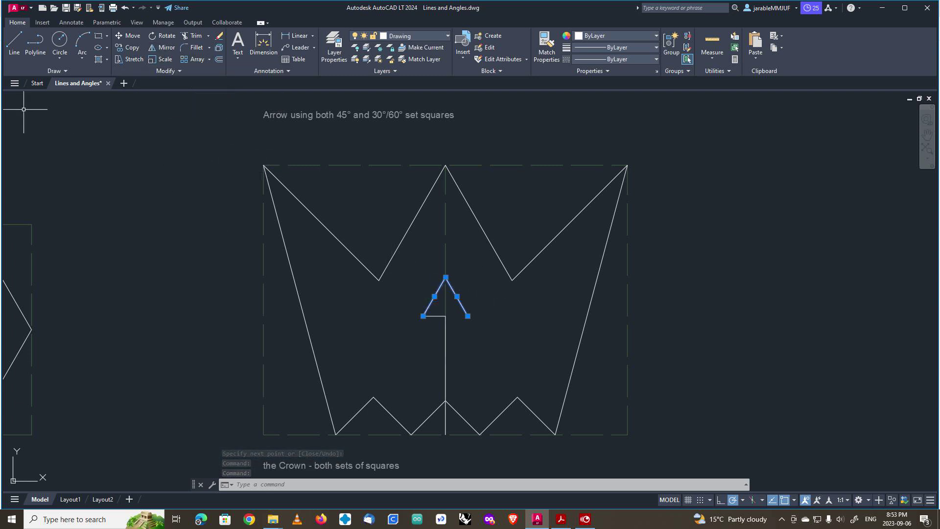
click(163, 47)
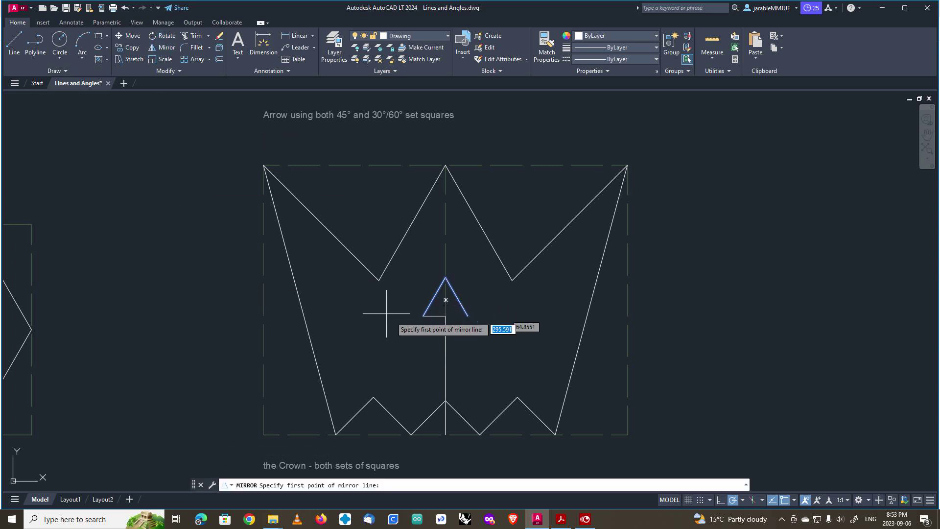
click(424, 316)
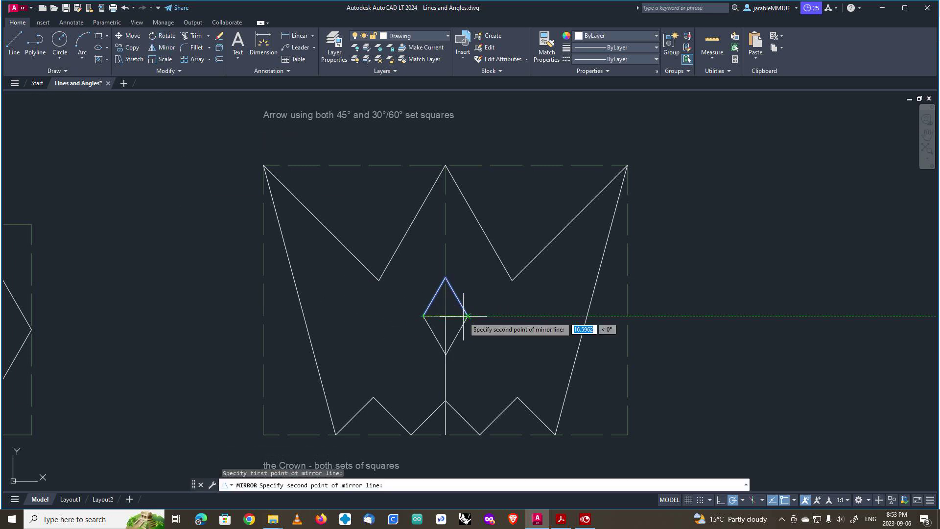
click(460, 316)
click(492, 351)
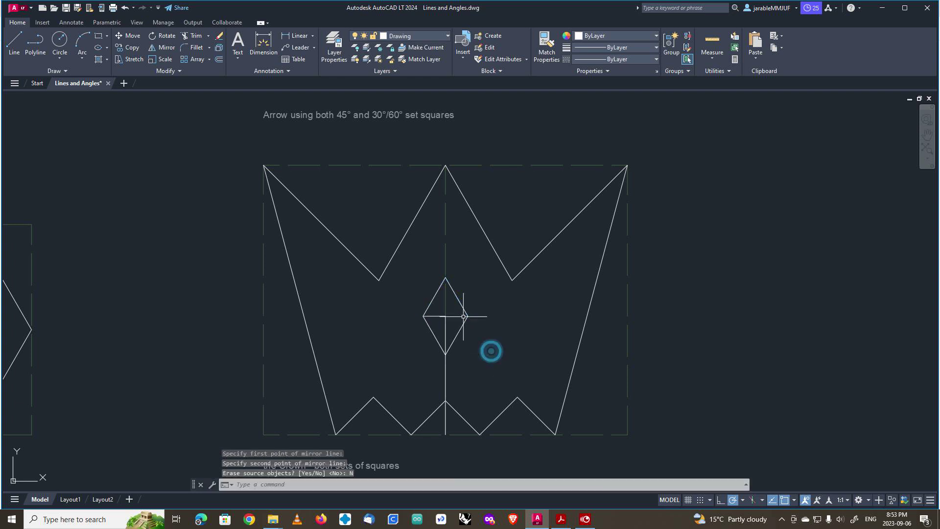
Delete the horizontal and vertical guide lines used to position the diamond.
click(442, 316)
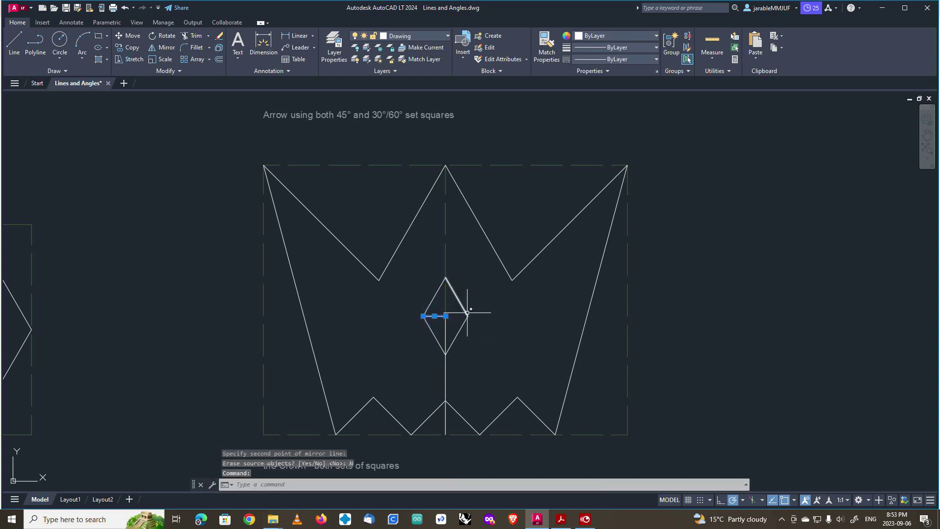
key(Delete)
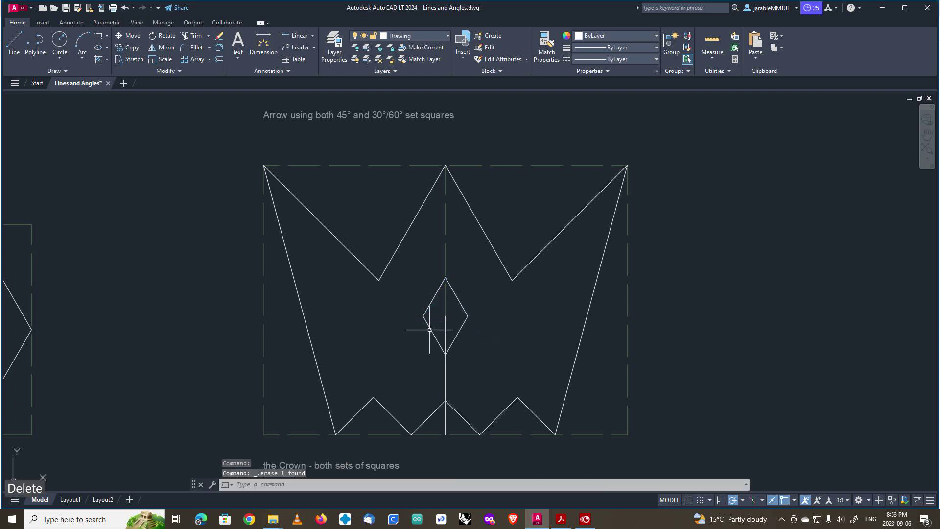
click(445, 374)
key(Delete)
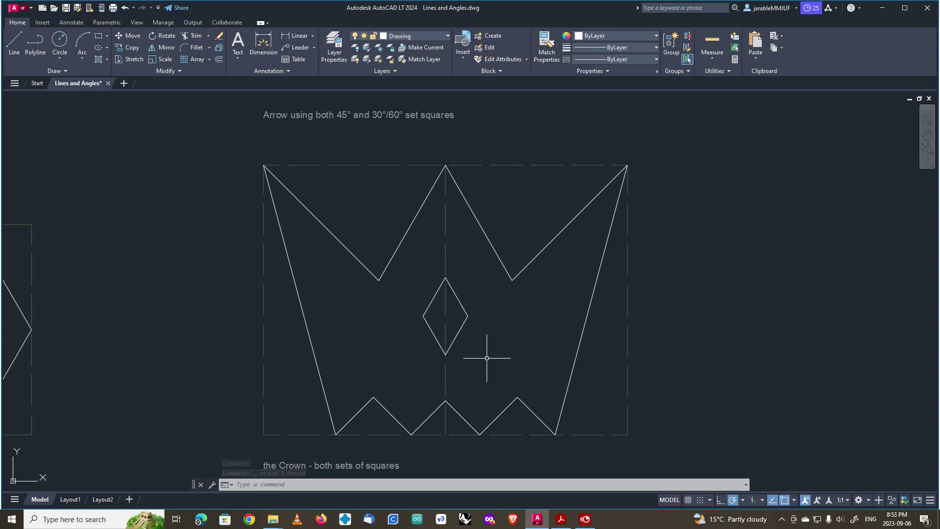
scroll(487, 358, down, 2)
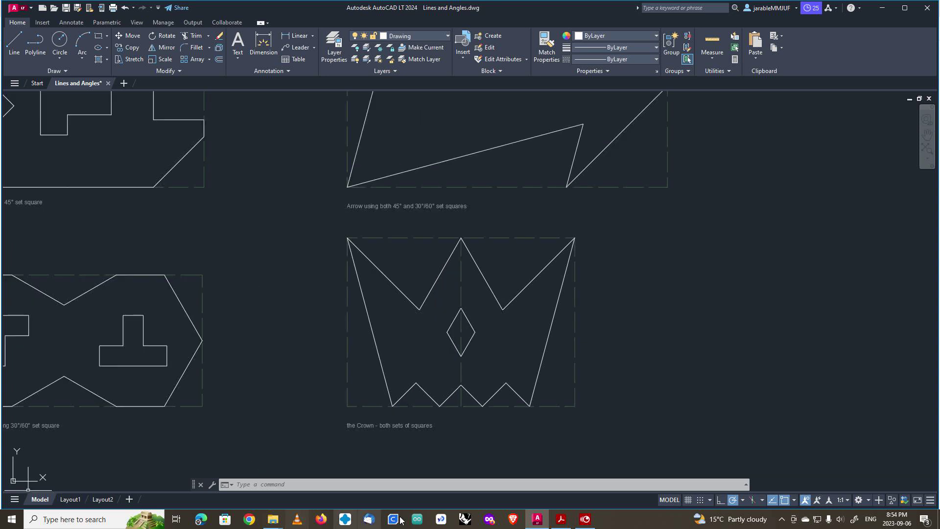
click(584, 520)
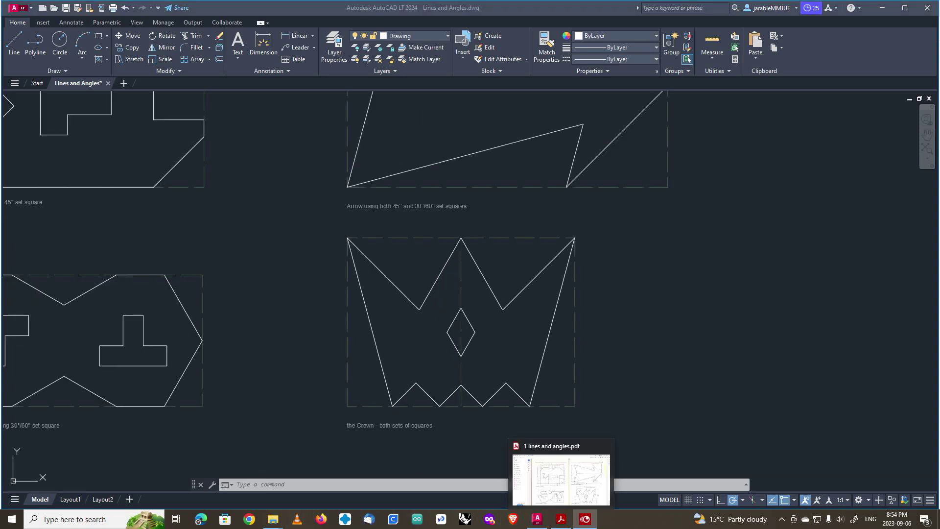